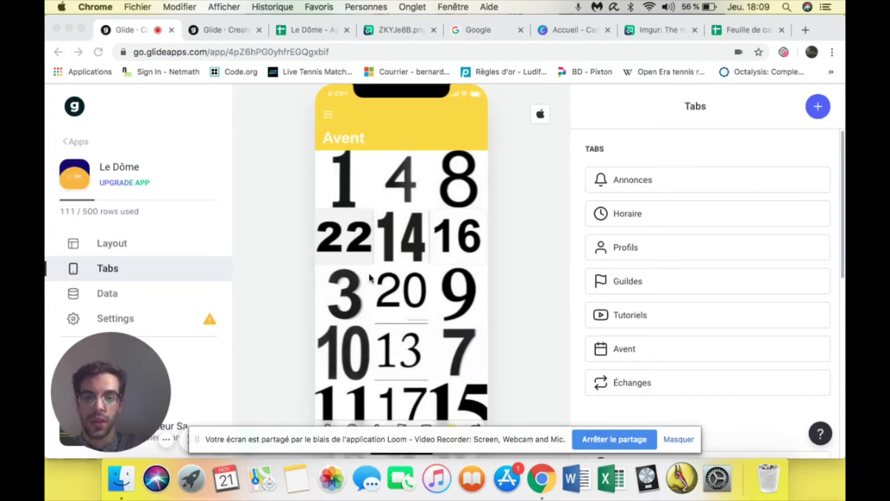
Look over the Avent calendar in the Glide app preview, opening the day 4 tile and returning to the calendar
scroll(369, 272, down, 5)
scroll(370, 276, up, 5)
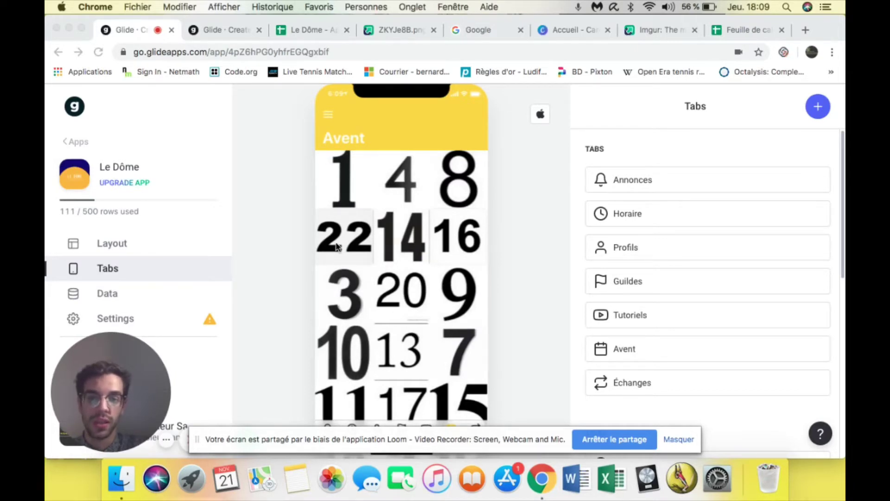
scroll(393, 327, down, 2)
scroll(383, 295, up, 2)
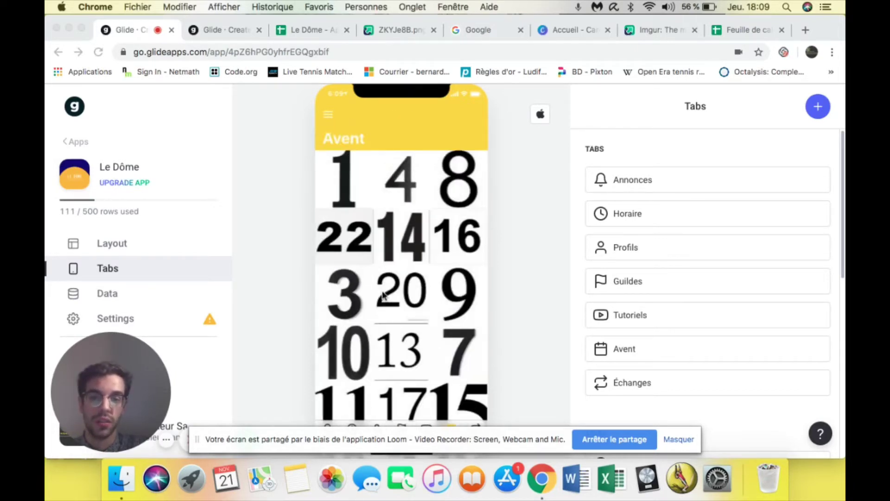
click(393, 188)
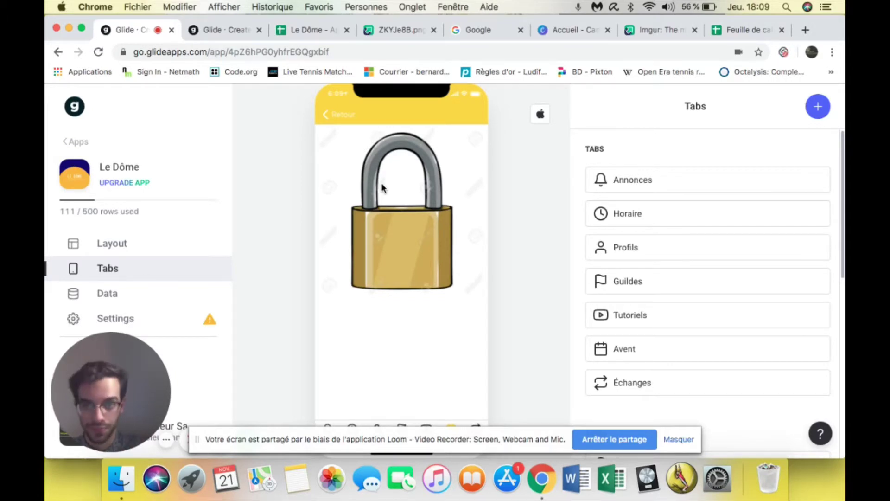
click(386, 31)
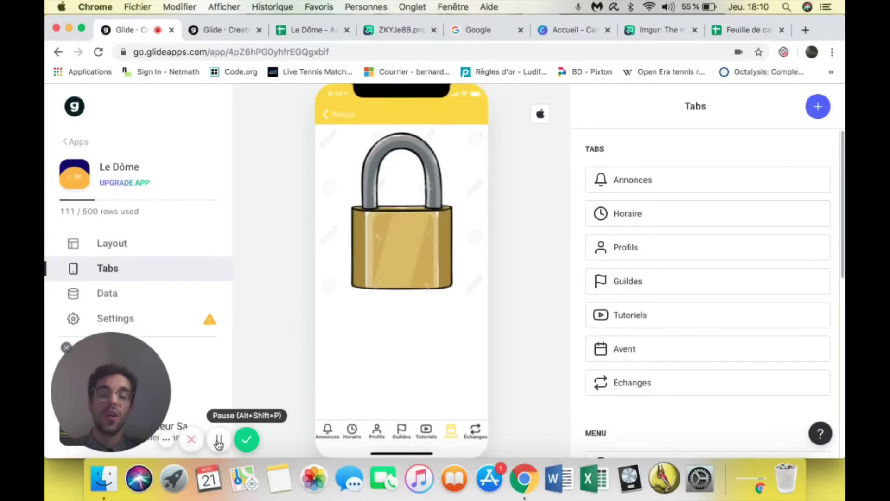
click(341, 115)
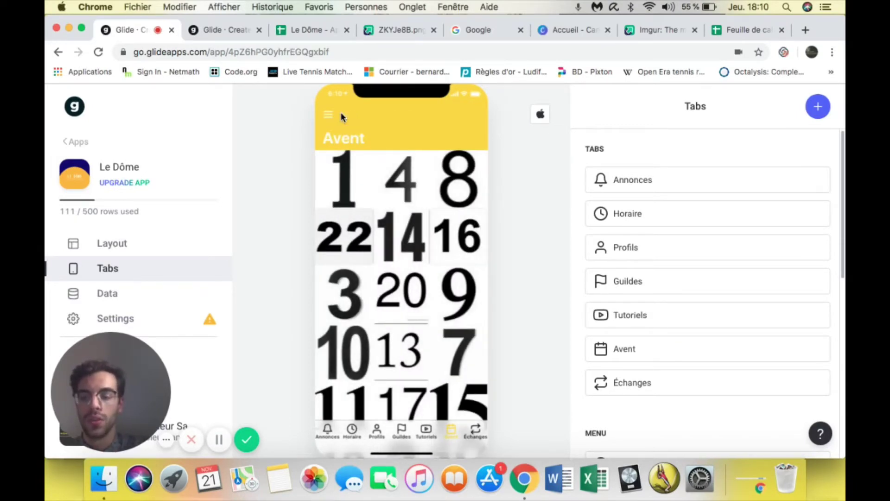
Look over the Le Dôme - App spreadsheet, the untitled spreadsheet, Google, Canva and Imgur, closing the ZKYJe8B.png image page
click(313, 32)
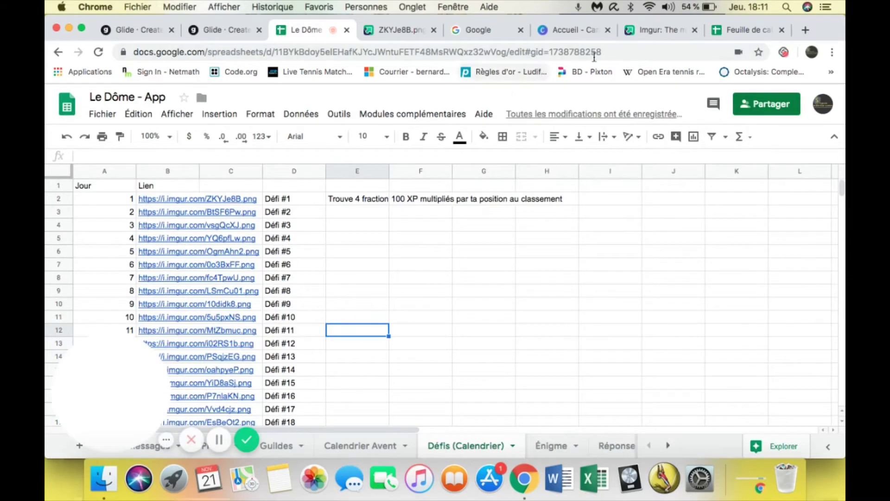
click(742, 29)
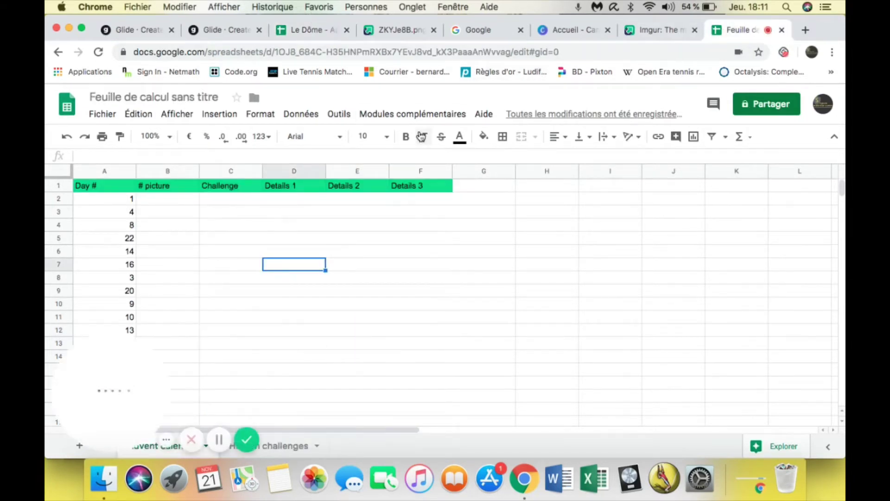
middle_click(395, 34)
click(393, 31)
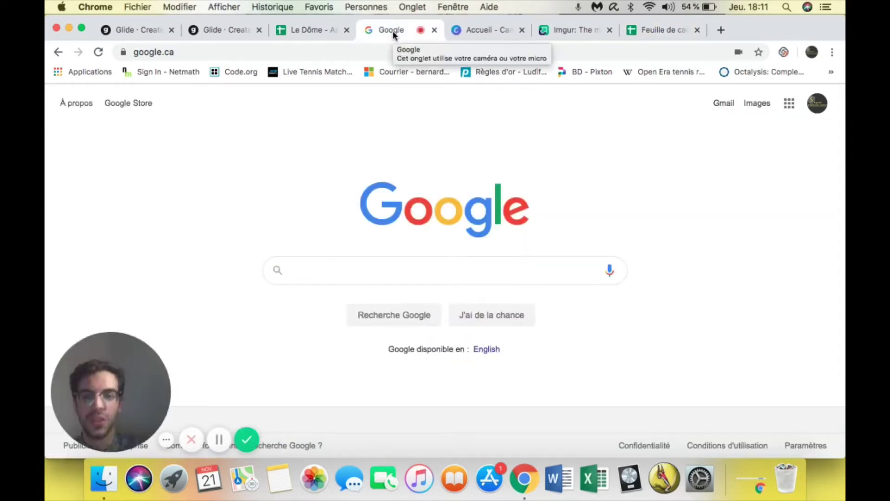
click(468, 32)
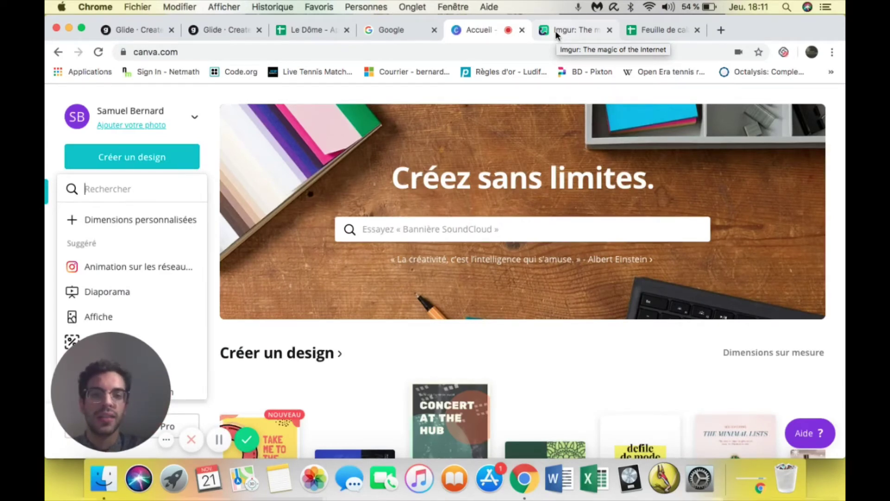
click(555, 31)
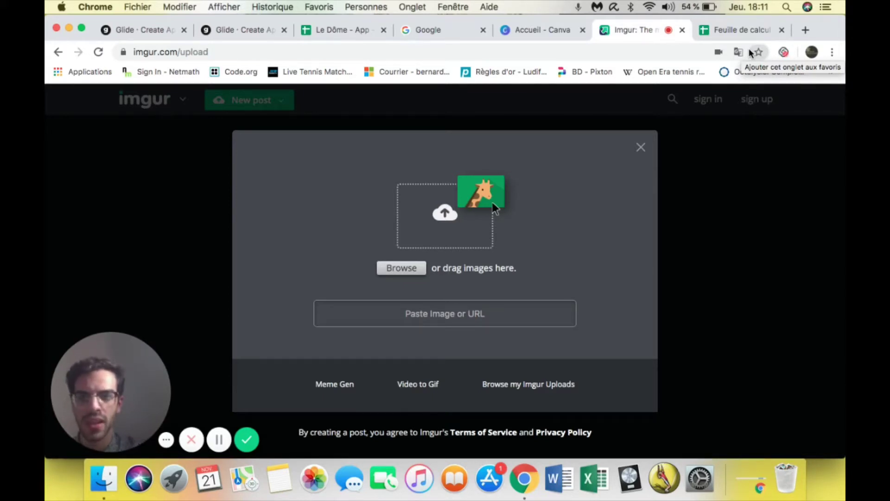
Switch to the untitled spreadsheet and review the Day # and # picture columns of the Advent calendar sheet
click(731, 30)
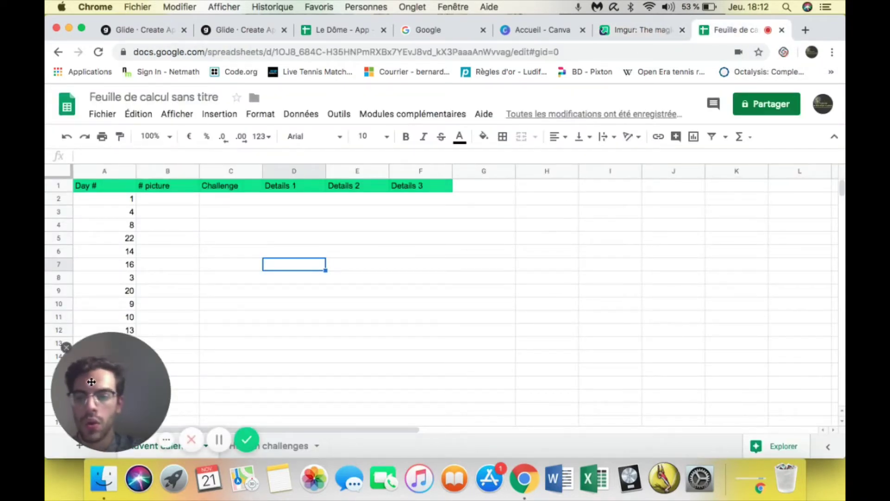
drag(91, 383, 535, 384)
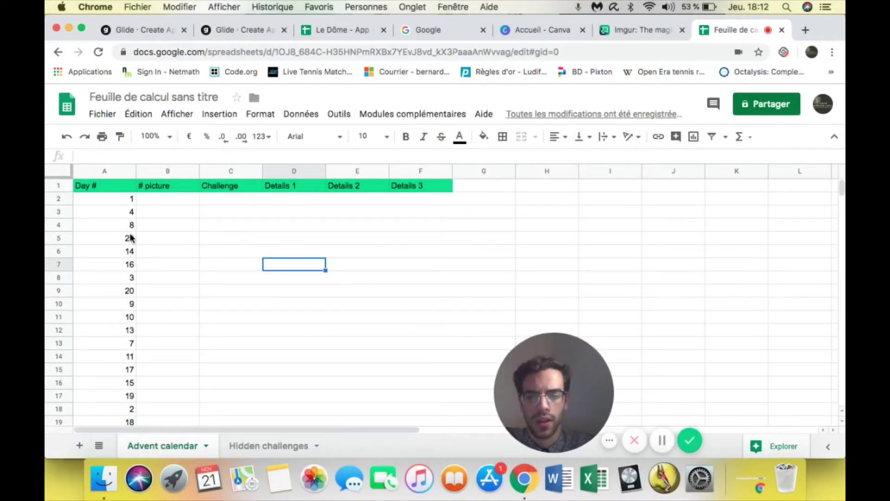
drag(125, 199, 117, 409)
click(172, 348)
scroll(174, 356, up, 2)
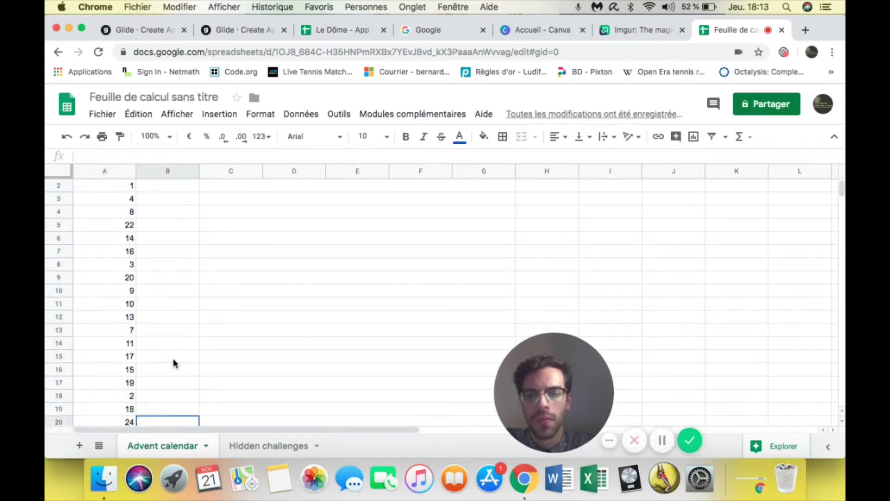
scroll(174, 363, up, 1)
click(171, 217)
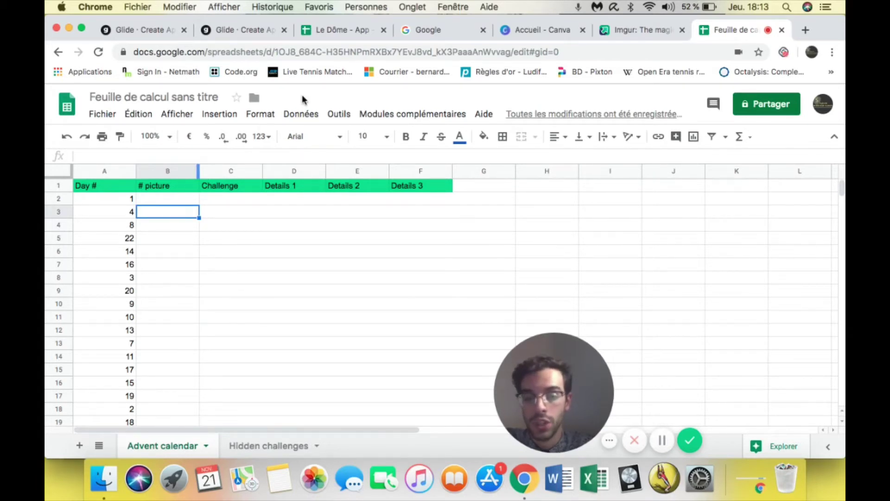
Copy the # picture links from B2:B25 of Le Dôme - App's Calendrier Avent sheet into the Advent calendar sheet, starting at B2
click(330, 31)
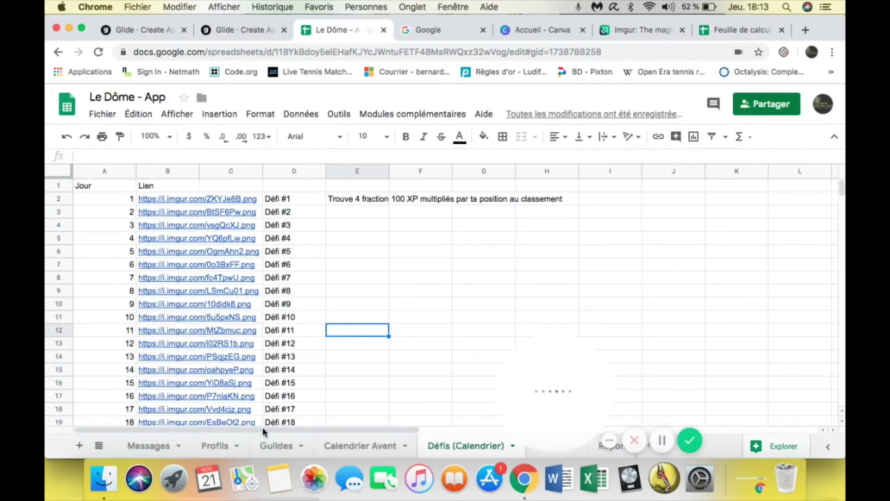
click(358, 444)
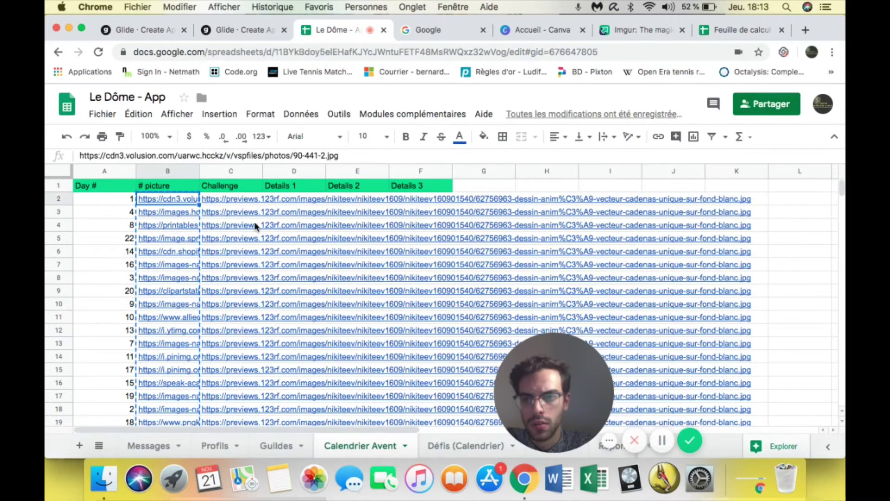
click(223, 200)
click(168, 198)
drag(169, 198, 163, 395)
key(super+c)
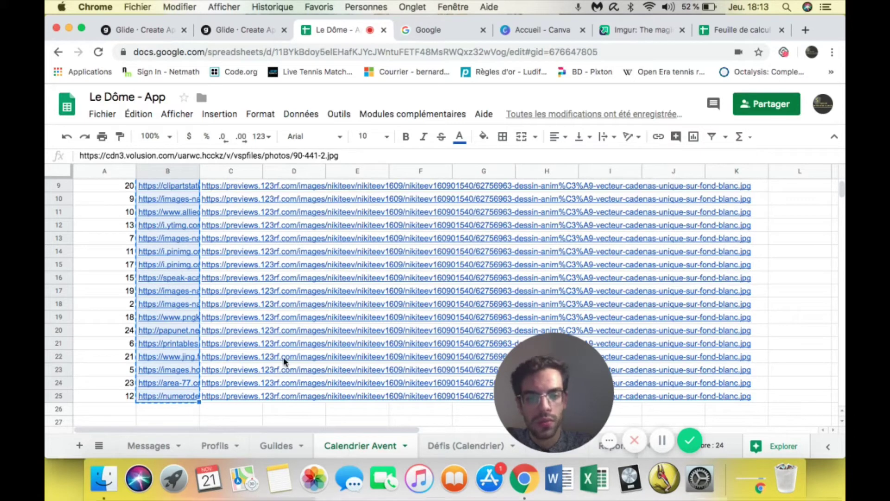
click(729, 30)
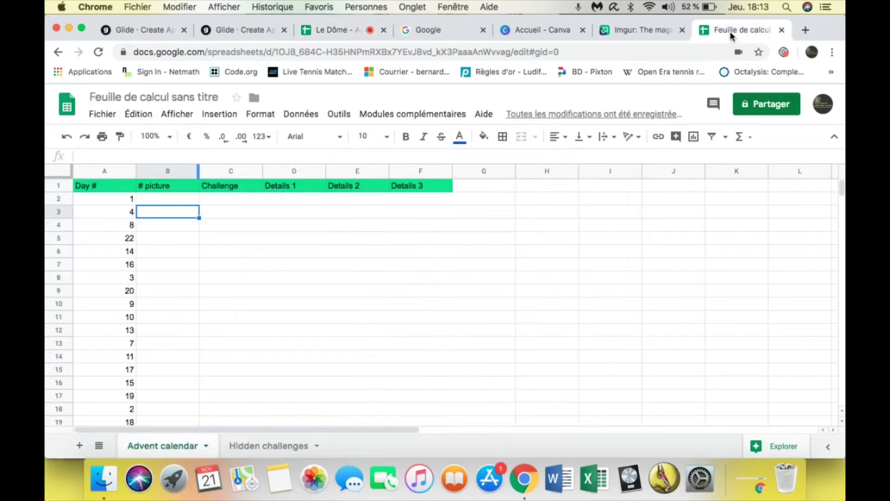
click(175, 198)
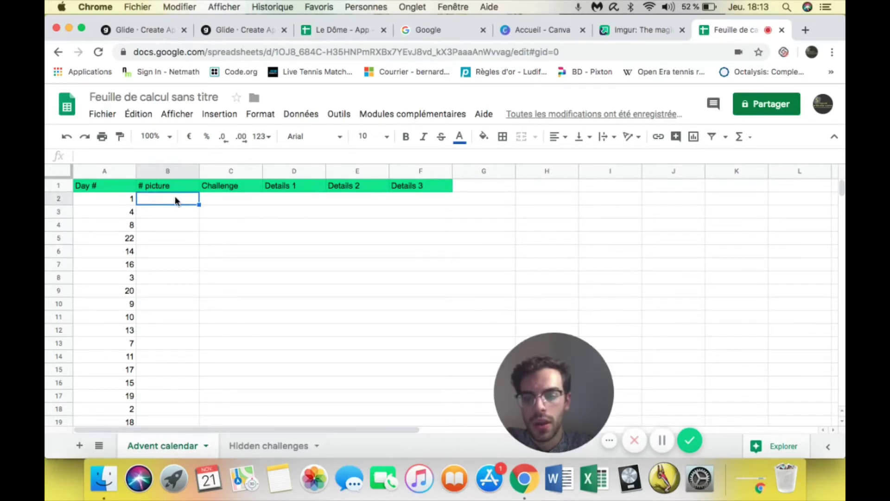
key(super+v)
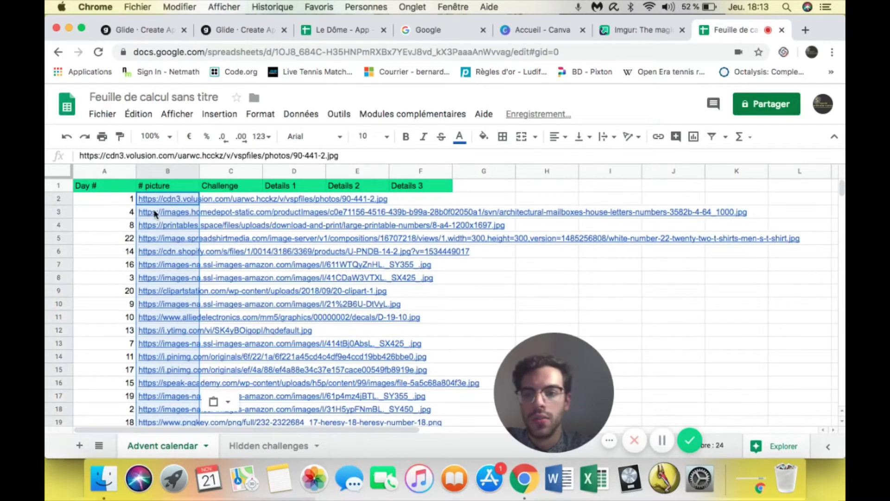
Copy the Challenge padlock image links from C2:C25 of the Calendrier Avent sheet into the Advent calendar sheet, starting at C2
click(237, 199)
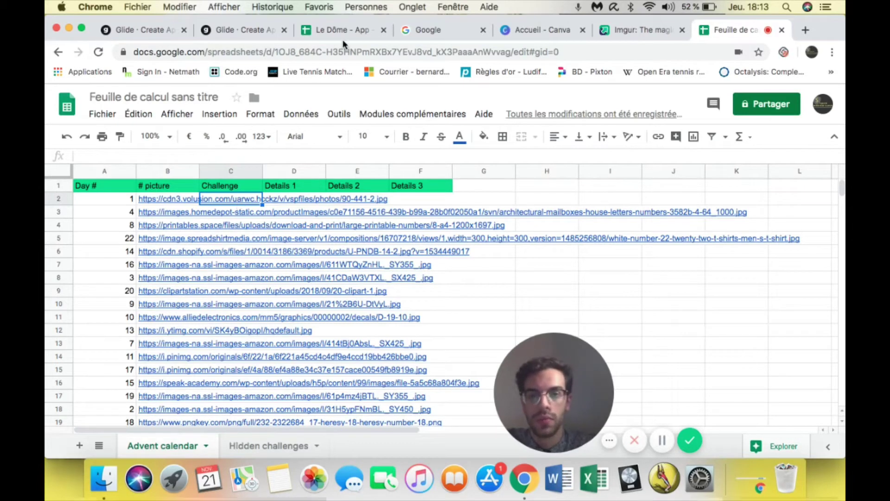
click(333, 30)
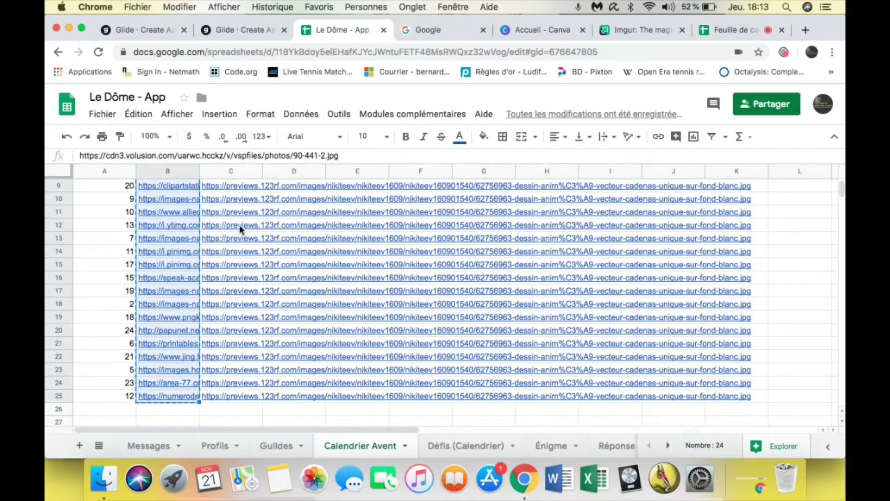
scroll(240, 224, up, 5)
click(226, 199)
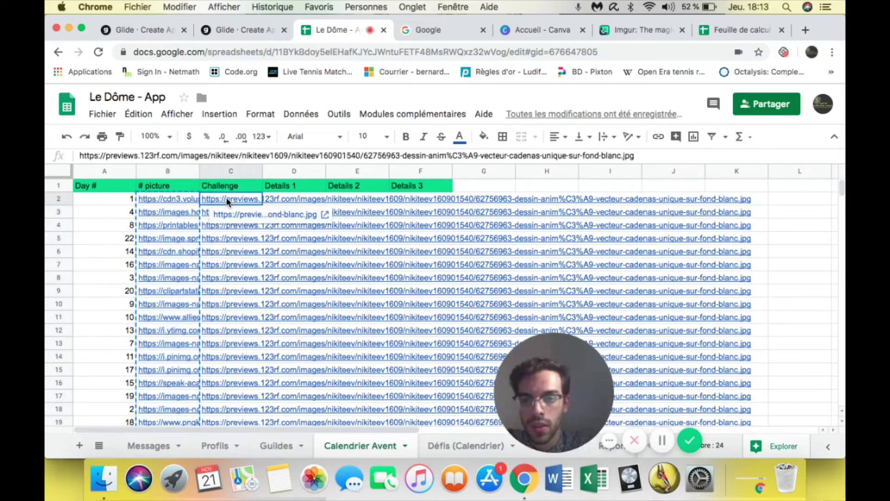
drag(226, 198, 229, 343)
key(super+c)
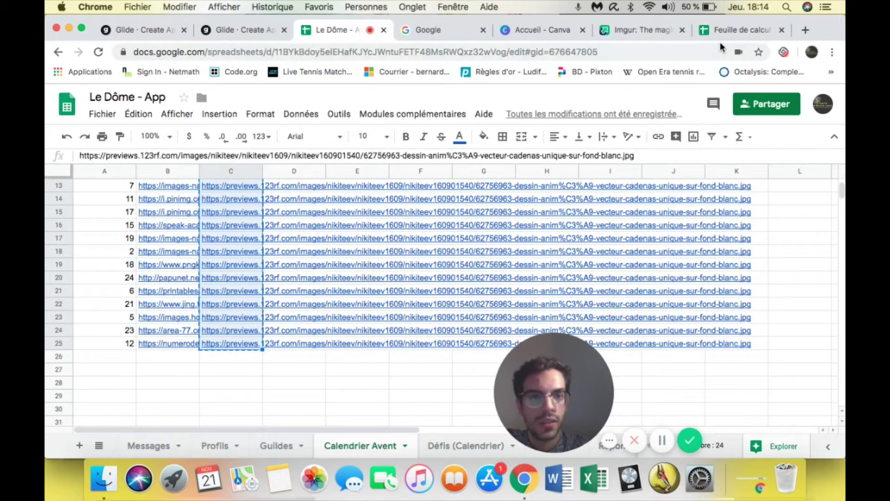
click(730, 30)
key(super+v)
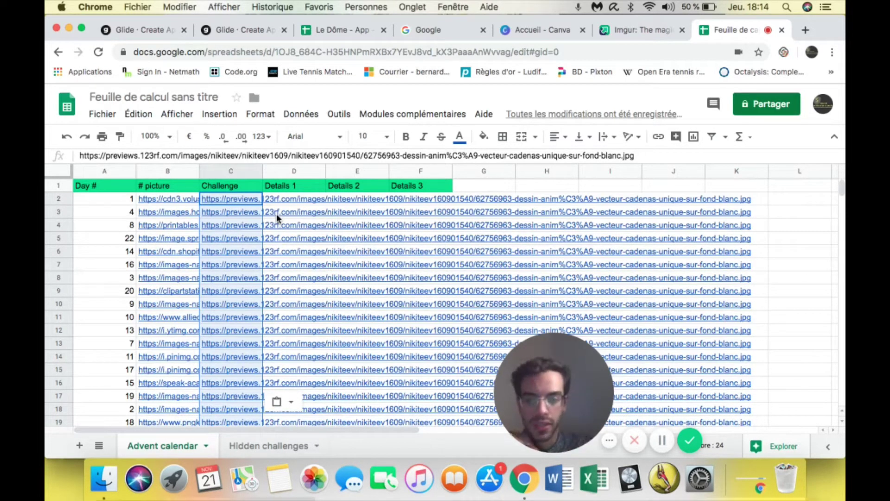
click(302, 196)
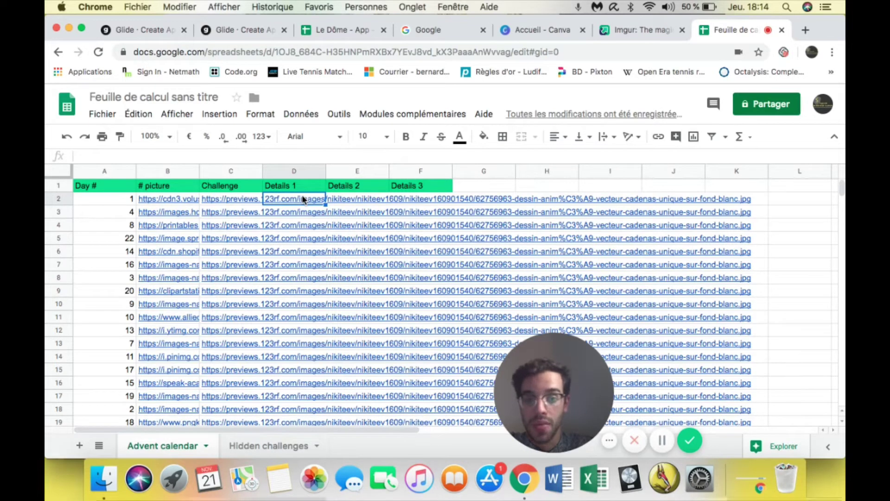
click(234, 202)
mouse_move(233, 202)
mouse_down()
mouse_move(229, 238)
mouse_move(222, 208)
mouse_up()
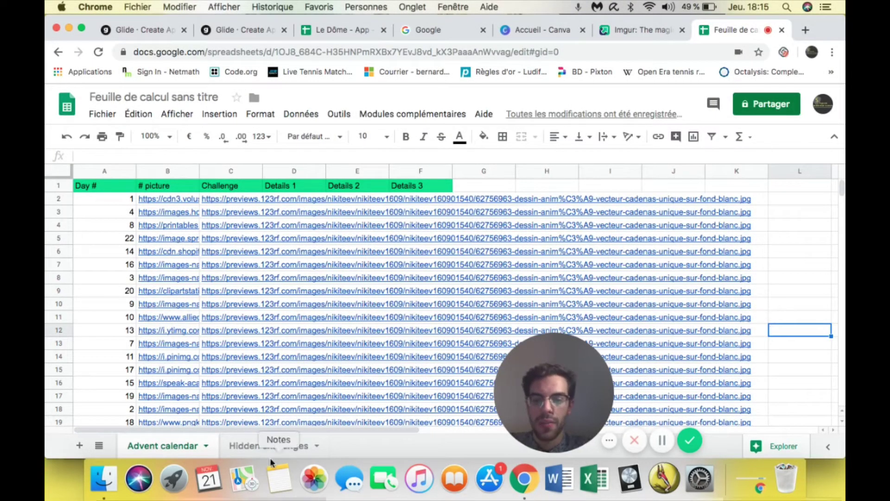
Open the Hidden challenges sheet and review its Day column and the empty Challenge picture link column
click(255, 446)
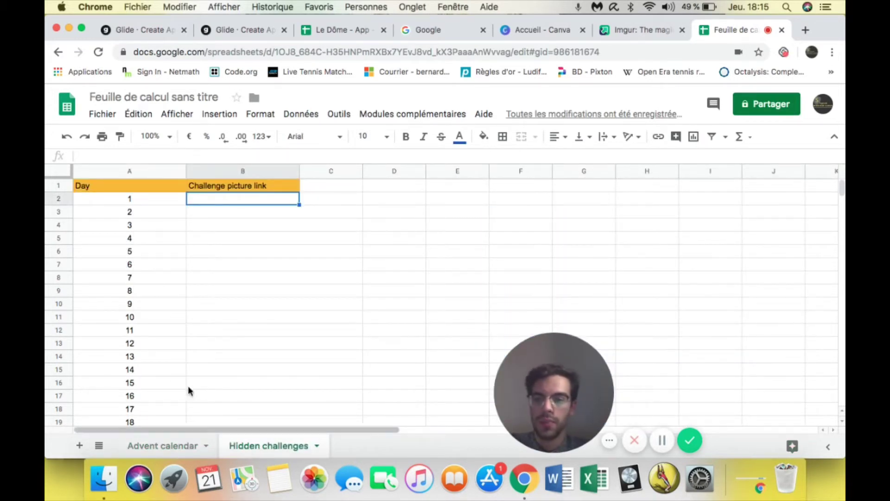
drag(147, 200, 149, 393)
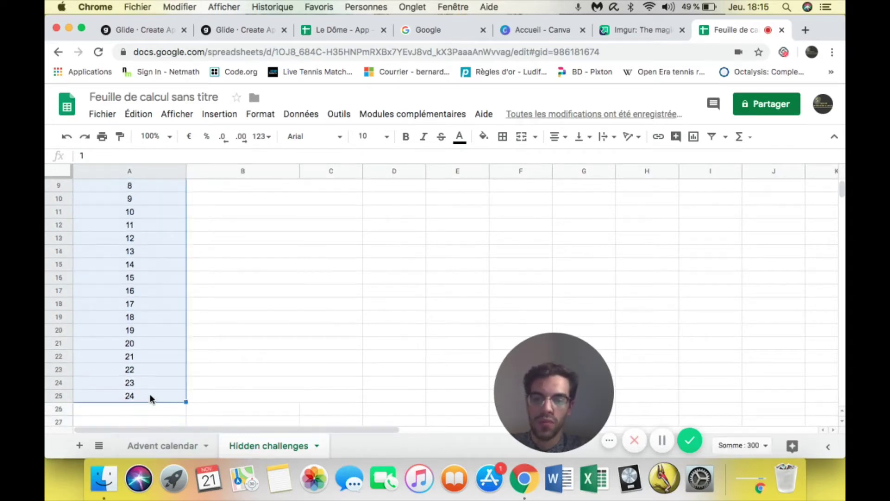
scroll(150, 393, up, 3)
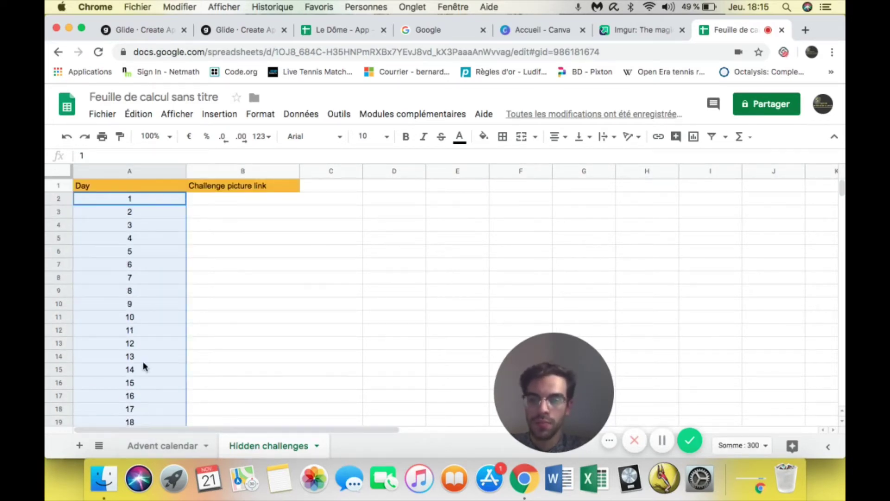
click(162, 224)
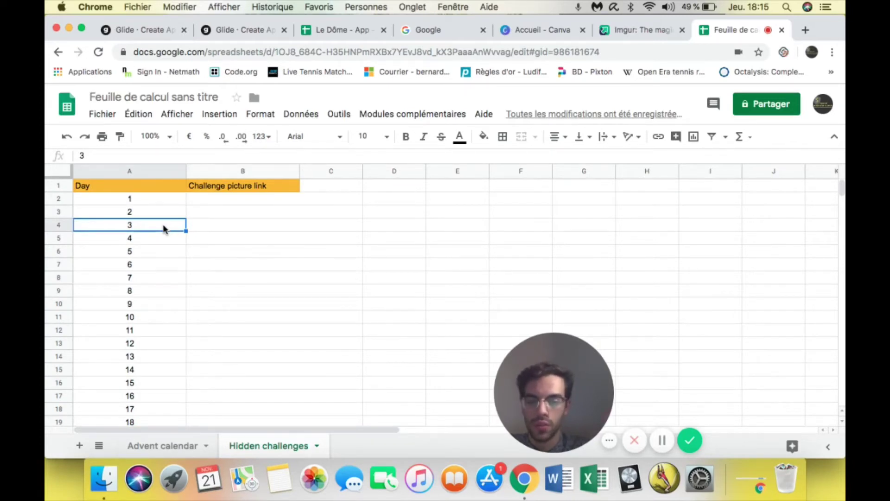
click(273, 199)
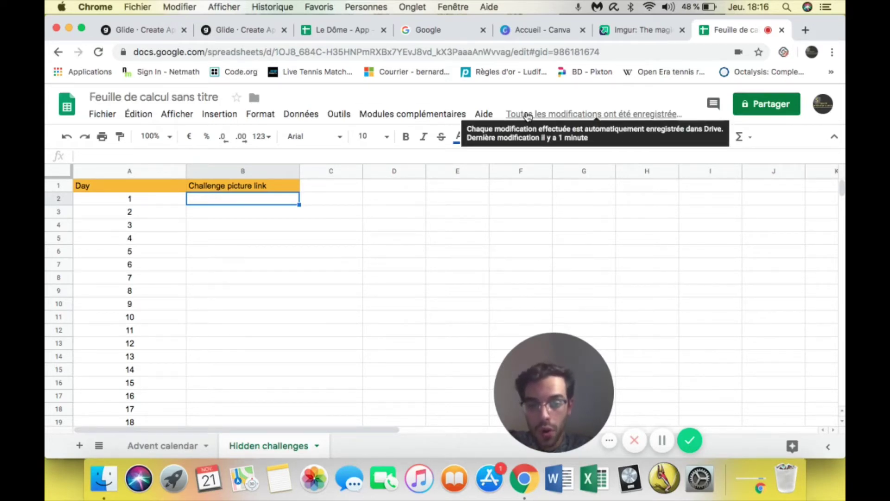
Switch to Canva, create a Bon cadeau design and open the Monochromatic Red and White Christmas Gift Certificate template
click(538, 37)
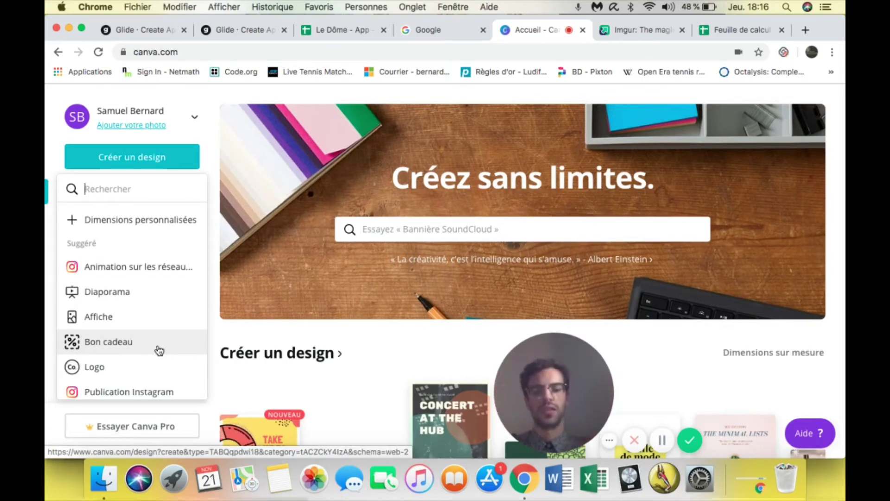
click(131, 350)
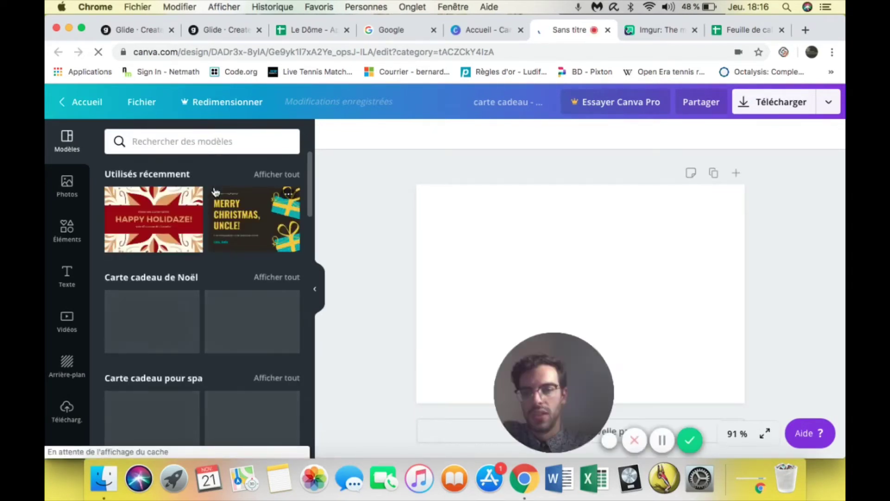
click(141, 216)
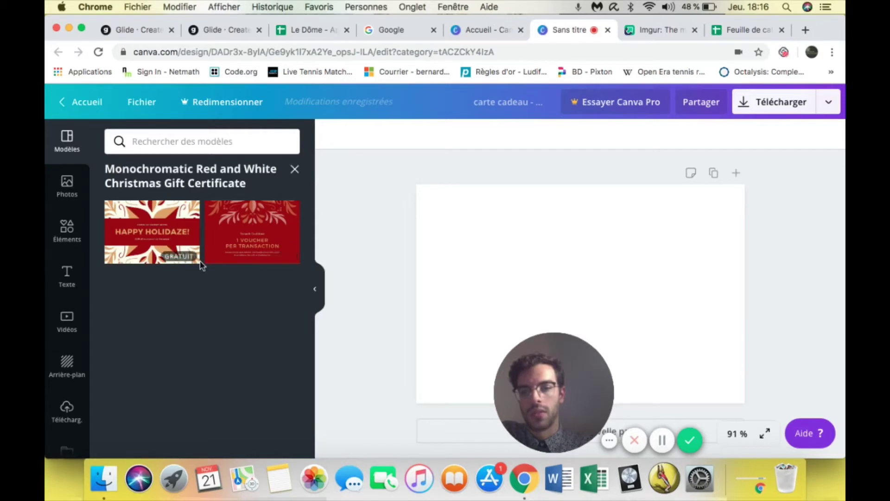
Apply the HAPPY HOLIDAZE! page of the gift certificate template and replace its small upper line with "CHALLENGE #1"
click(162, 248)
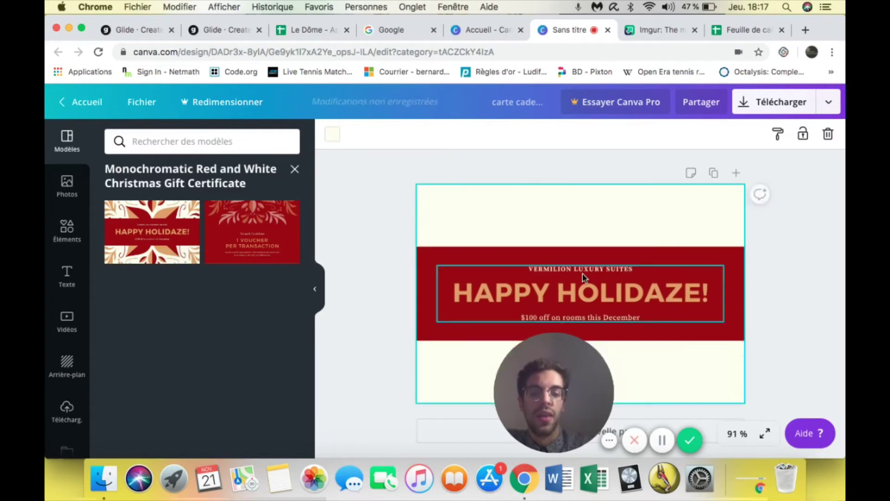
click(557, 272)
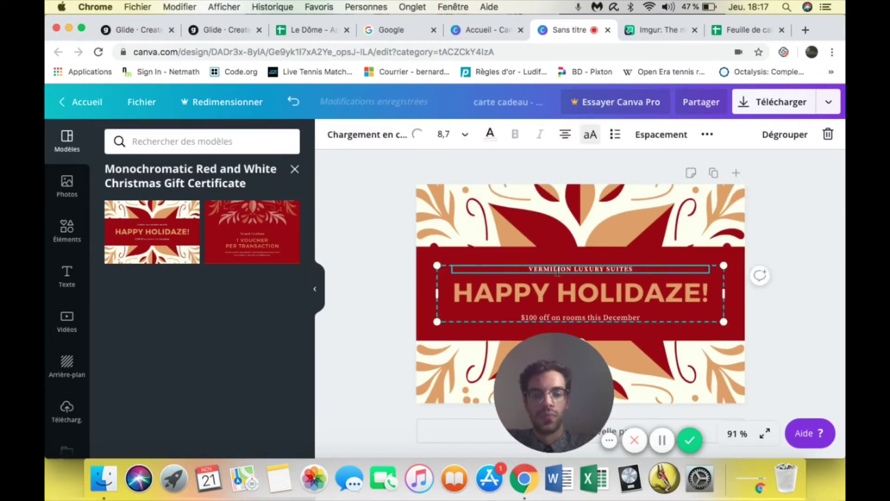
triple_click(545, 271)
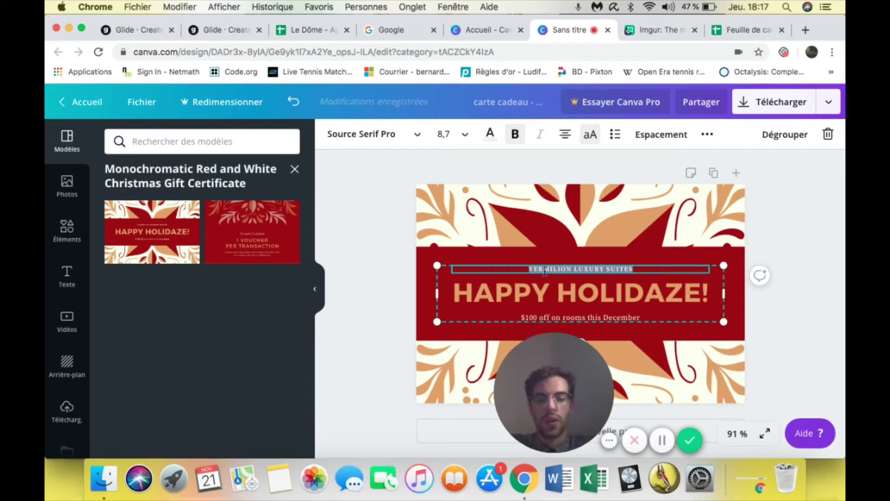
text(CHALLENGE #1)
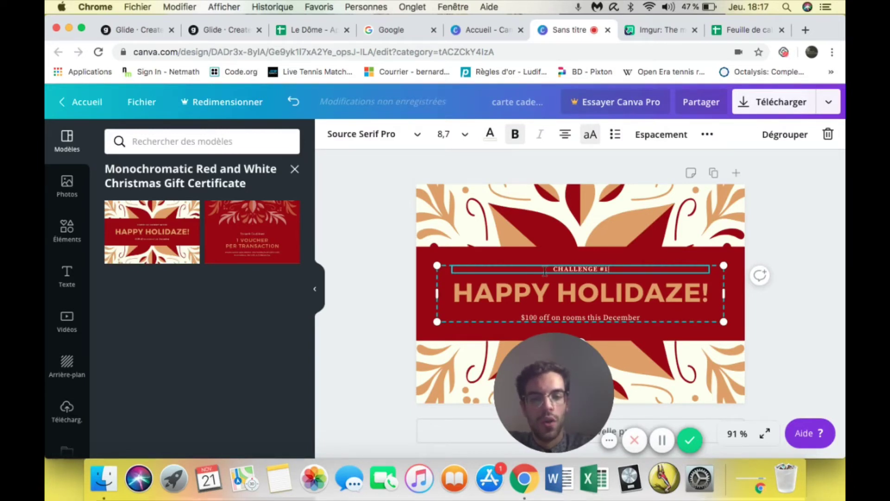
Replace the main headline with FIND 5 WORDS BEGINNING WITH THE LETTERS "THO"
triple_click(546, 291)
text(F)
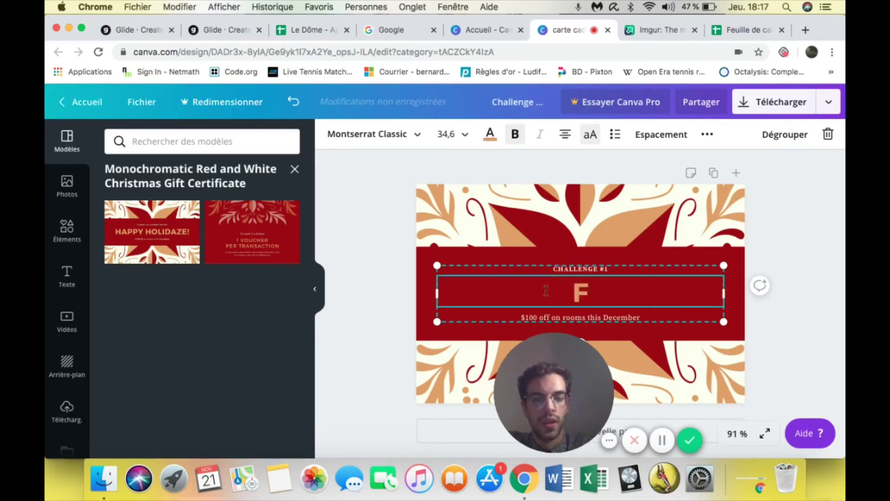
text(IND 5)
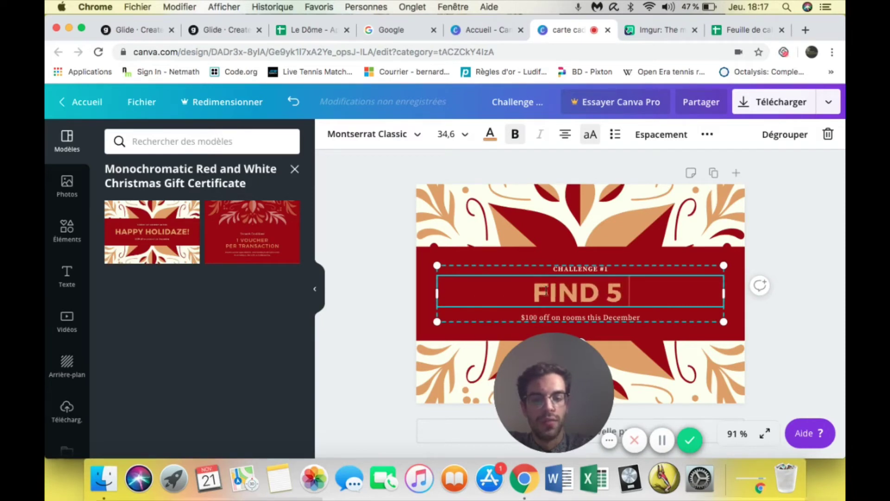
text( WORDS B)
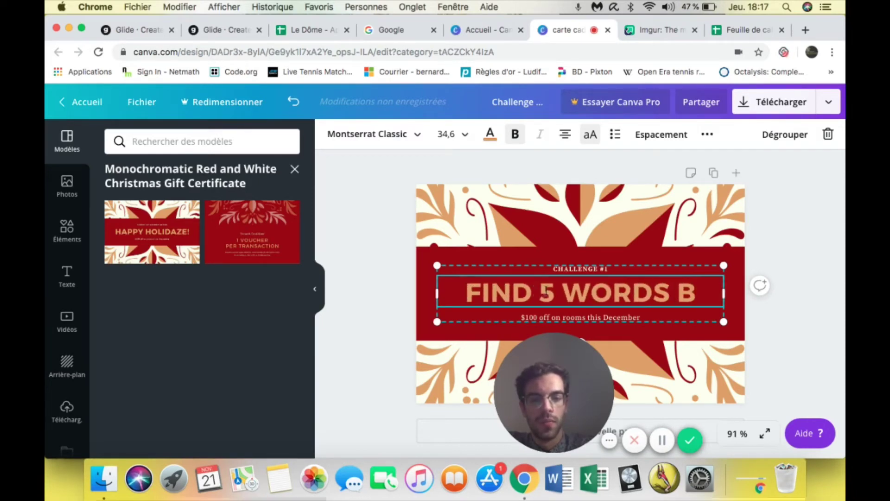
text(EGINNING WITH)
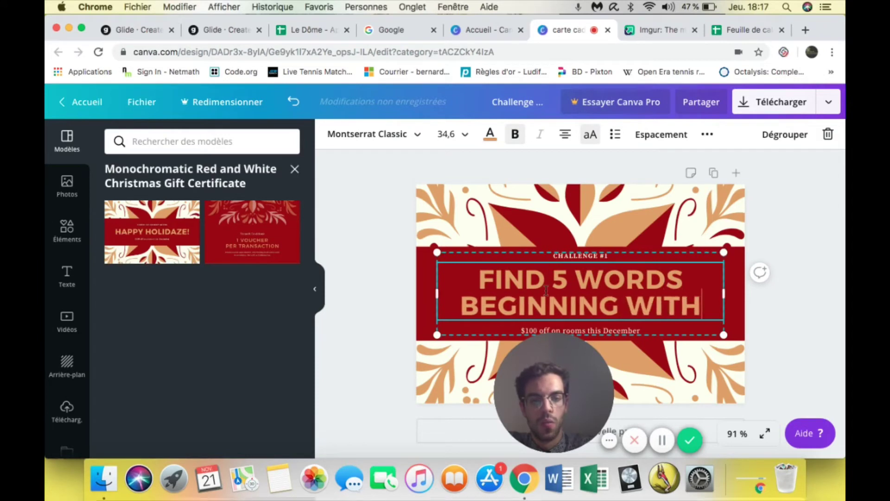
text( THE LETT)
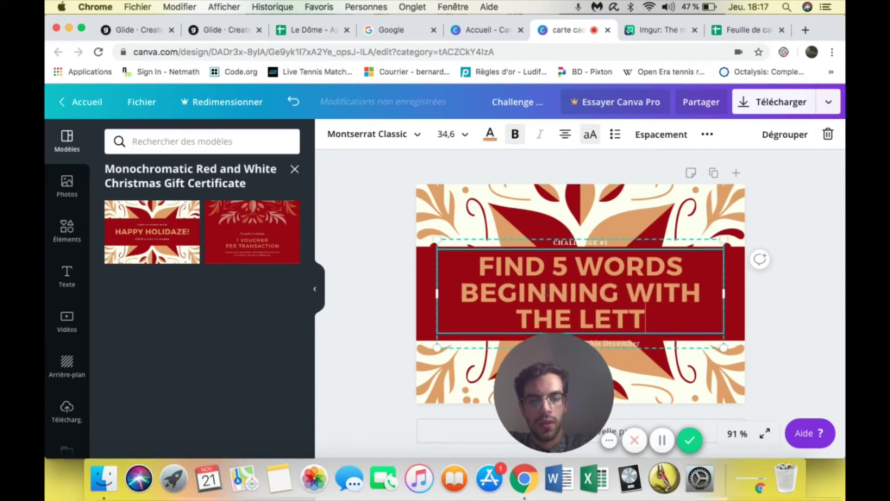
text(ERS "THO")
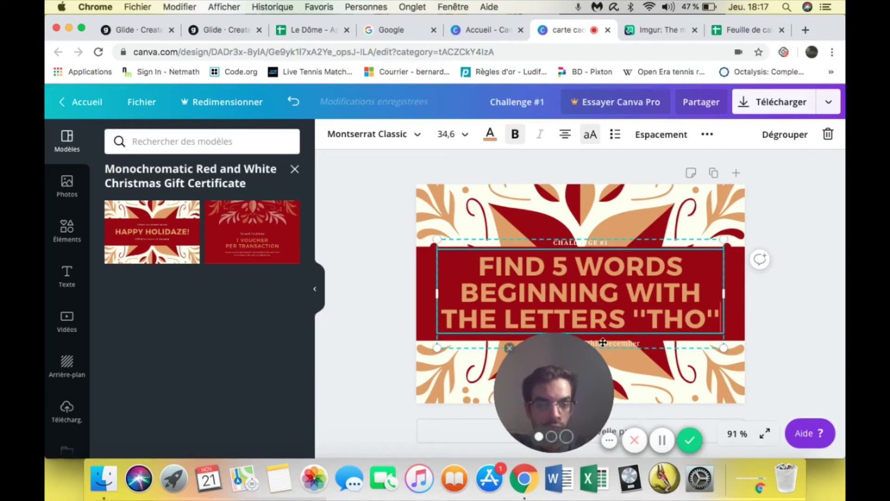
Replace the small line below the headline with "Reward: +500 XP"
drag(505, 372, 213, 374)
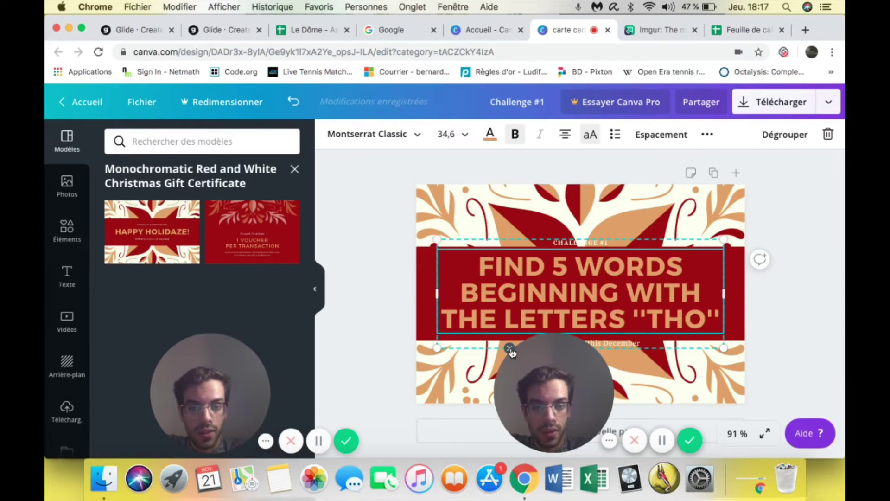
click(509, 348)
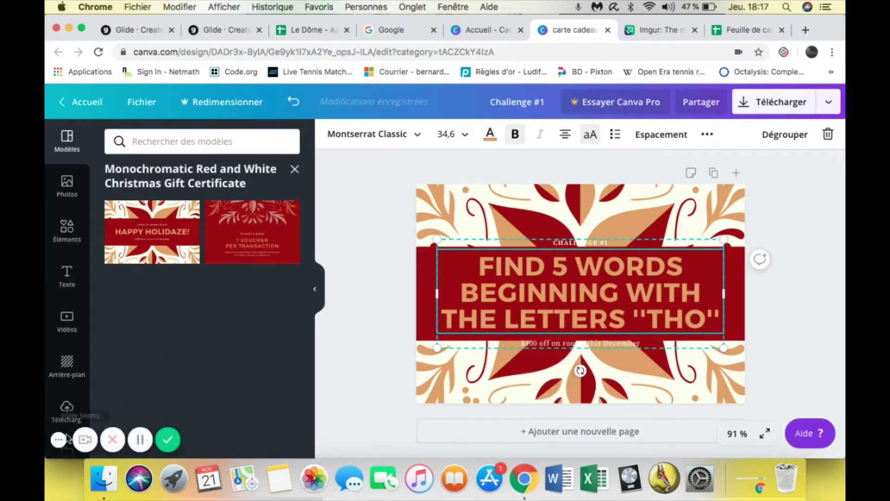
click(572, 345)
click(572, 344)
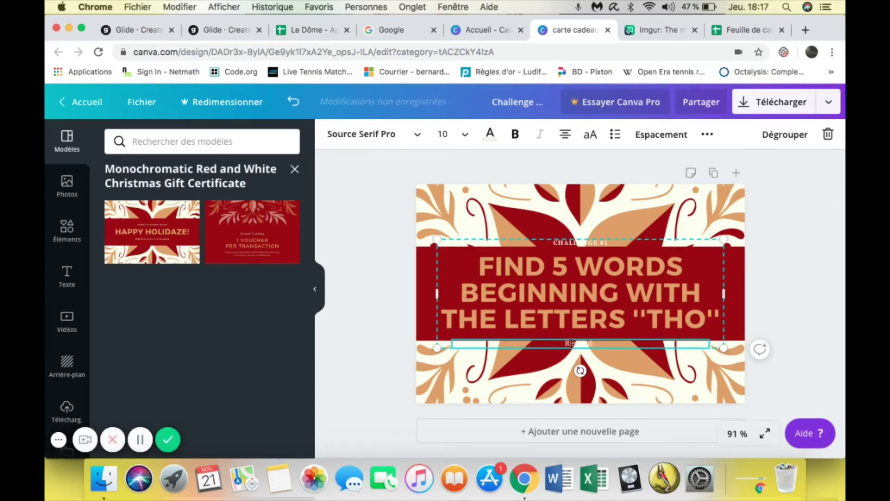
text(?)
key(BackSpace)
text(+500 XP)
Change the colour of the whole reward line to black
key(super+a)
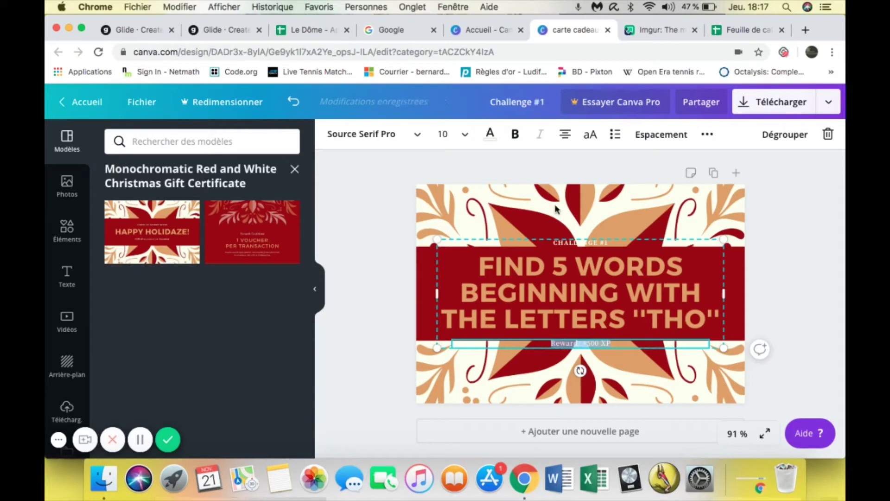
click(493, 139)
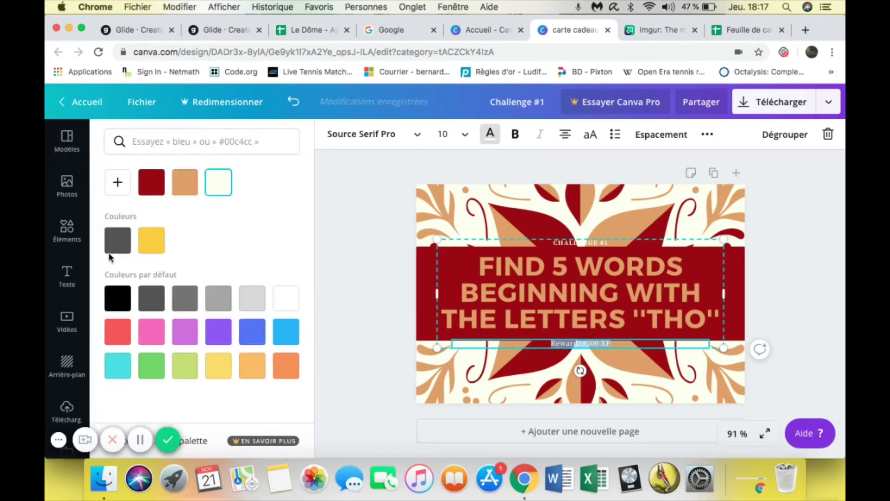
click(116, 297)
click(329, 346)
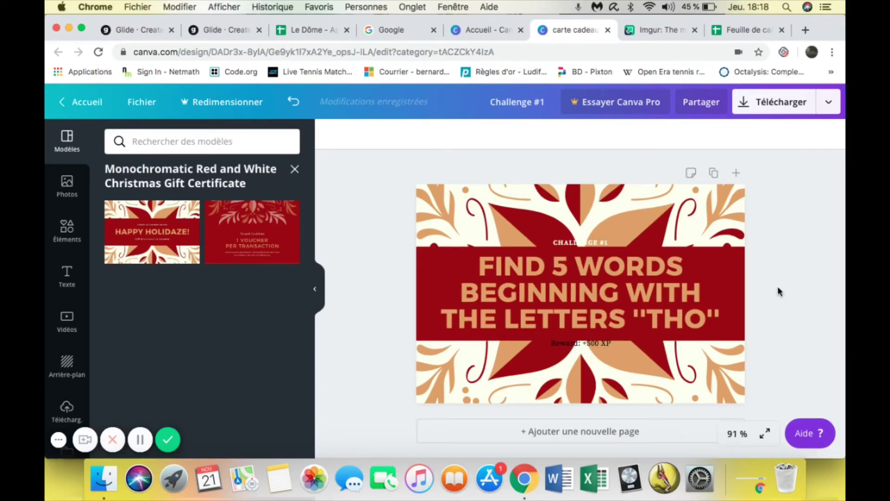
Download the Challenge #1 design as a PNG and dismiss the Canva Pro trial offer
click(766, 106)
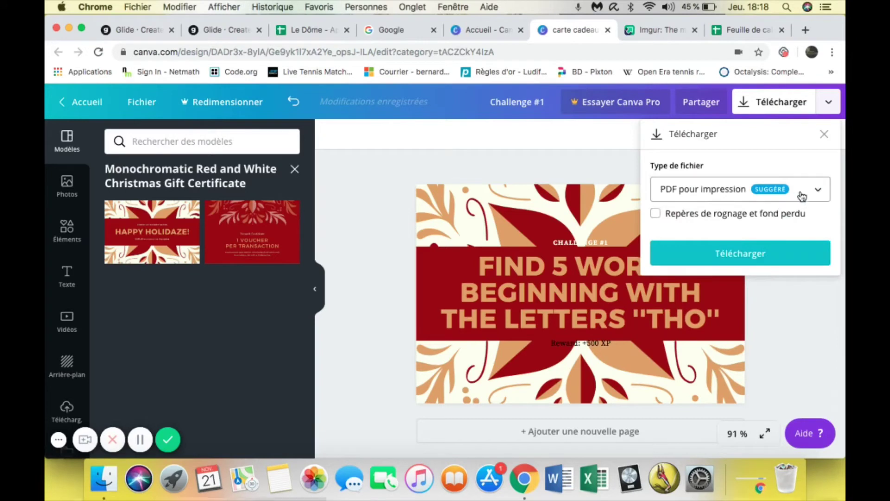
click(776, 203)
scroll(686, 114, up, 1)
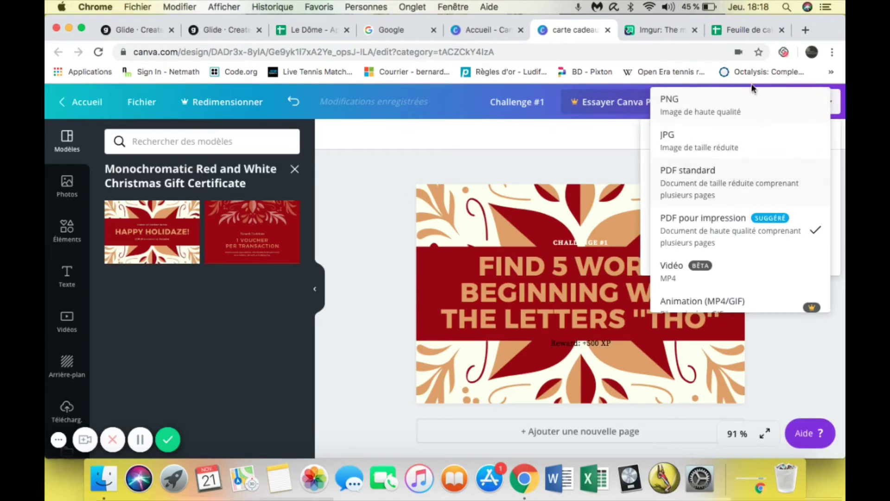
click(760, 111)
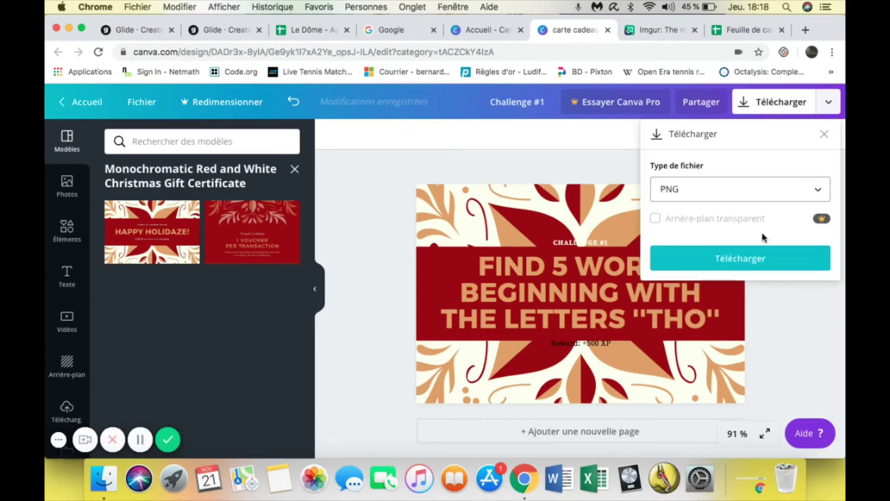
click(747, 257)
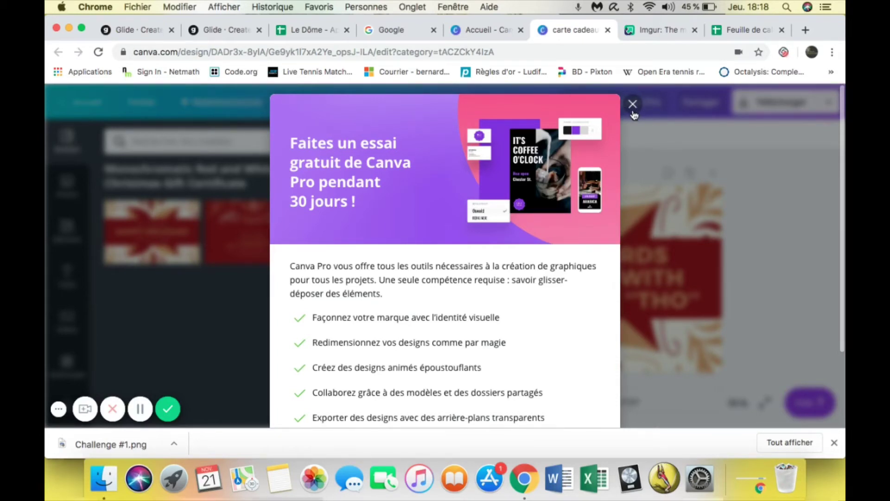
click(633, 104)
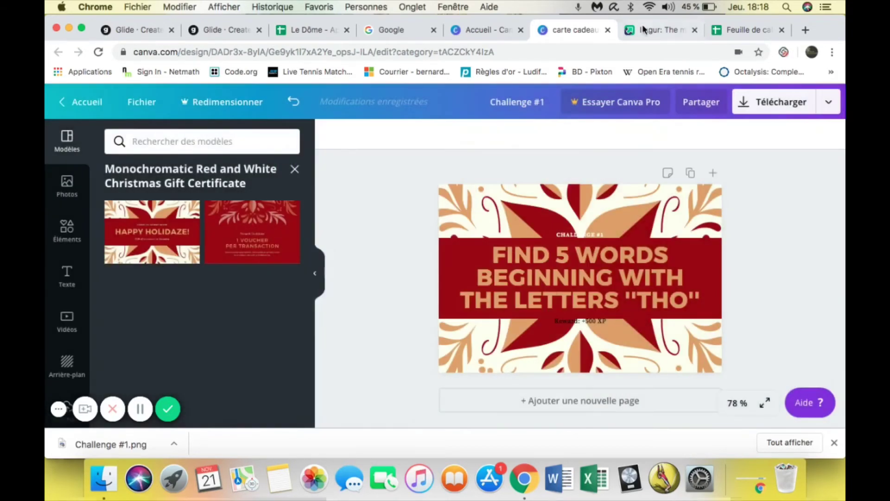
Switch to Imgur, upload Challenge #1.png and open the uploaded image in its own browser tab
click(644, 30)
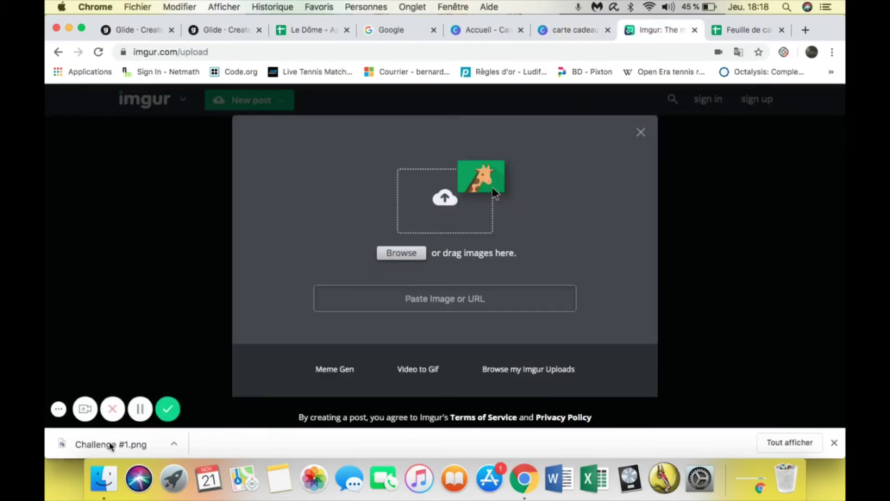
drag(107, 445, 346, 281)
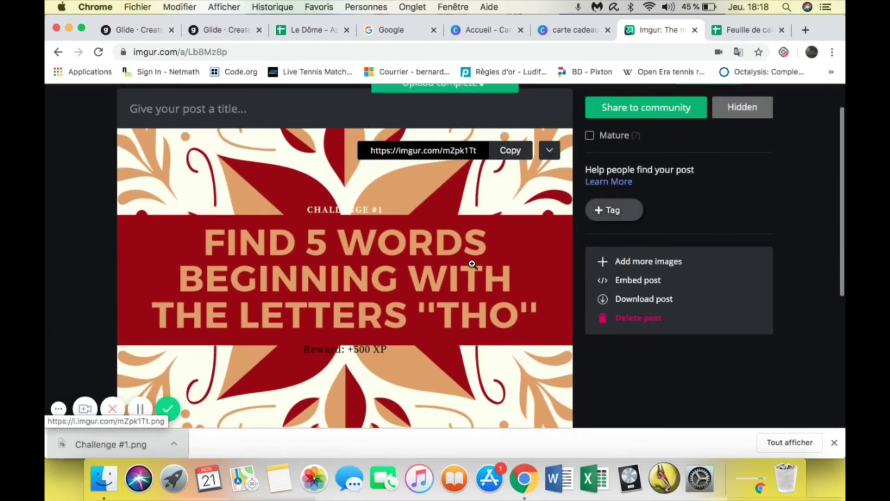
right_click(472, 265)
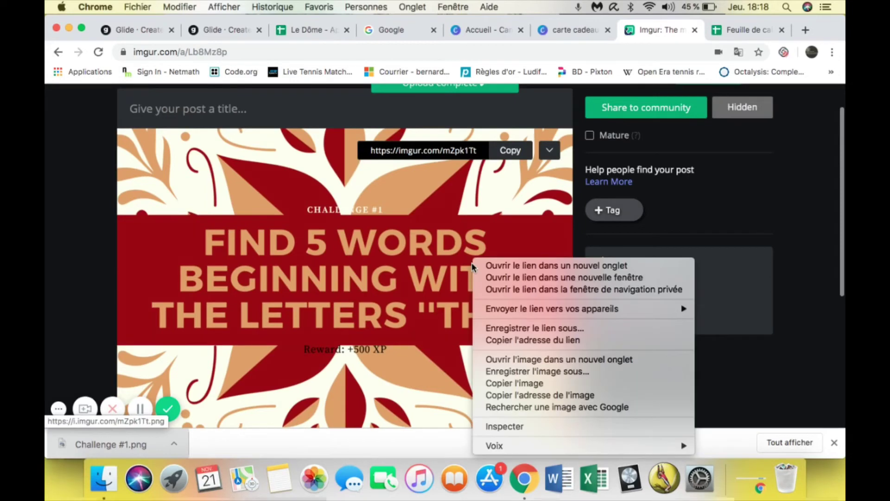
click(512, 360)
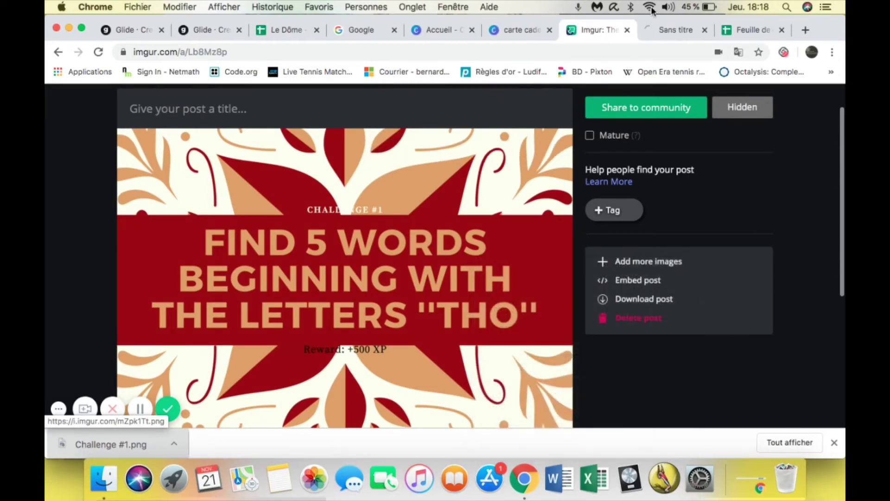
Copy the image's direct address and paste it into cell B2 of the Hidden challenges sheet
click(662, 31)
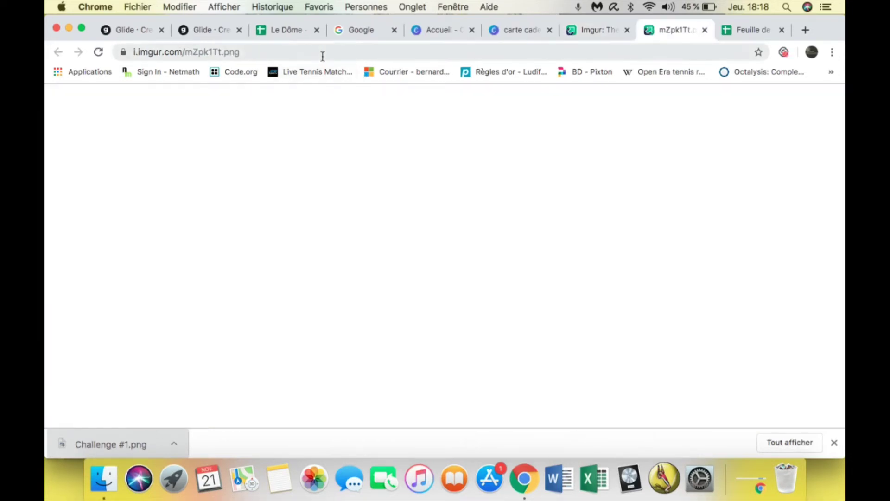
click(323, 56)
key(super+c)
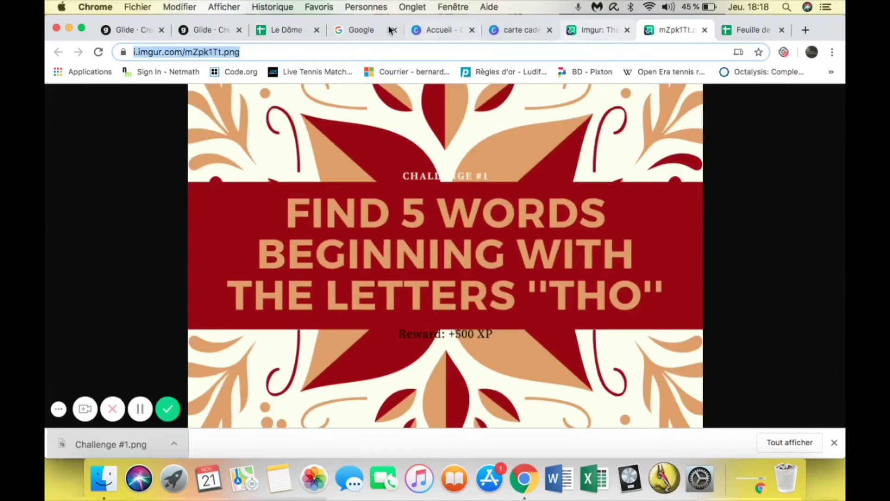
click(747, 31)
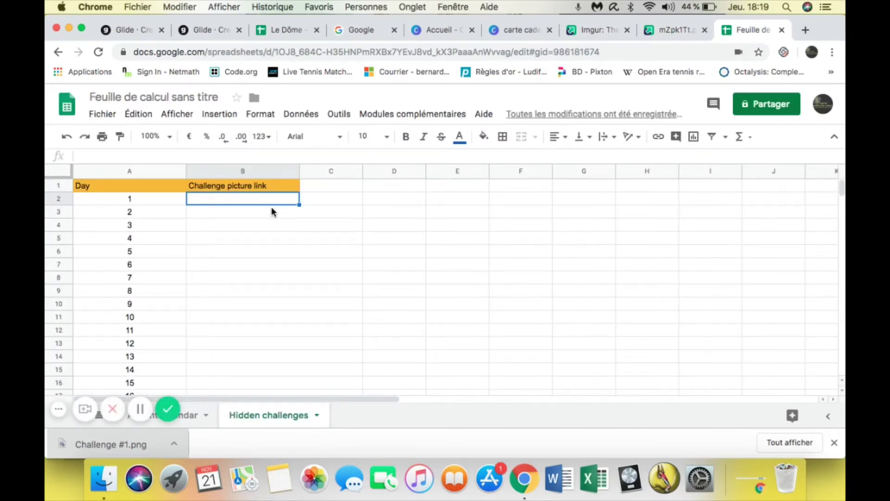
key(super+v)
Look through the Challenge picture link column for the remaining days of the Hidden challenges sheet
key(Down)
key(Down)
key(Down)
key(Down)
key(Down)
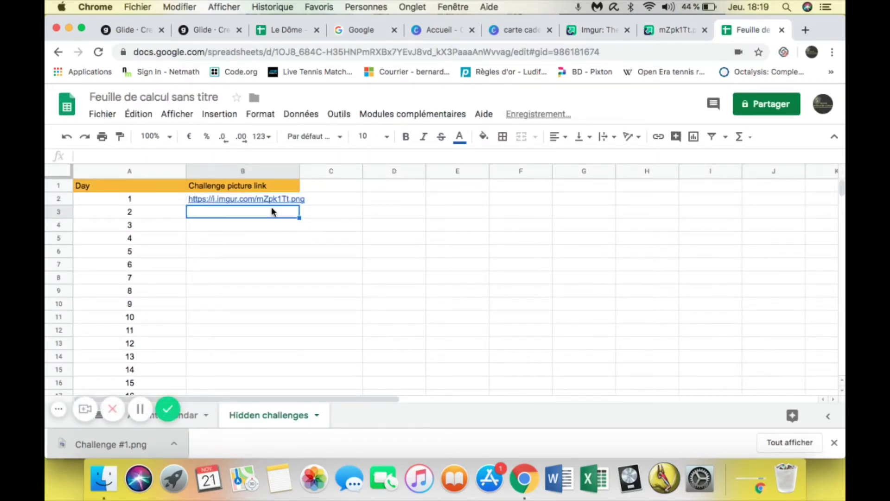
key(Down)
key(Down)
key(Down)
key(Down)
key(Down)
key(Down)
key(Down)
key(Down)
key(Down)
key(Down)
key(Down)
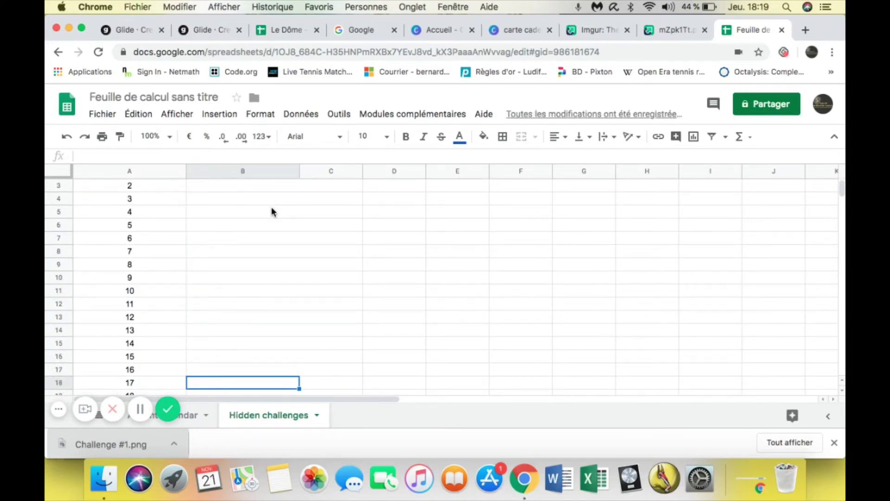
scroll(271, 207, up, 1)
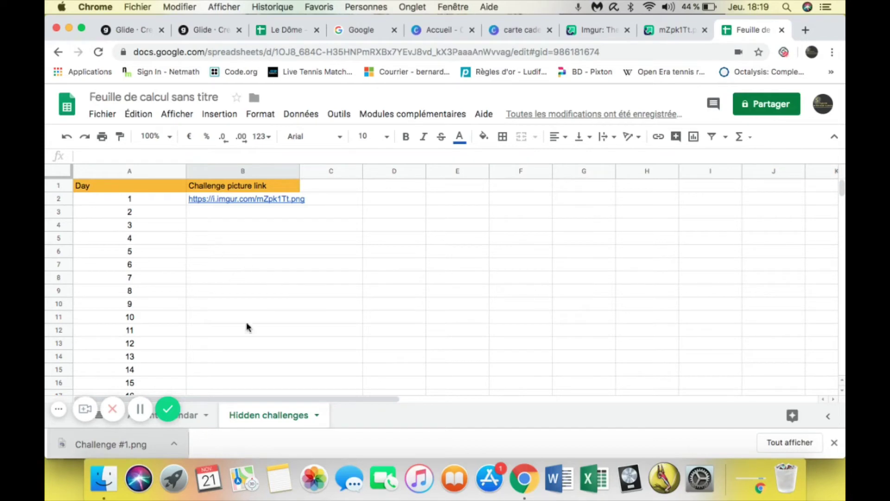
Copy the day 1 challenge picture link from B2 of Hidden challenges into cell C2 of the Advent calendar sheet
click(209, 198)
key(super+c)
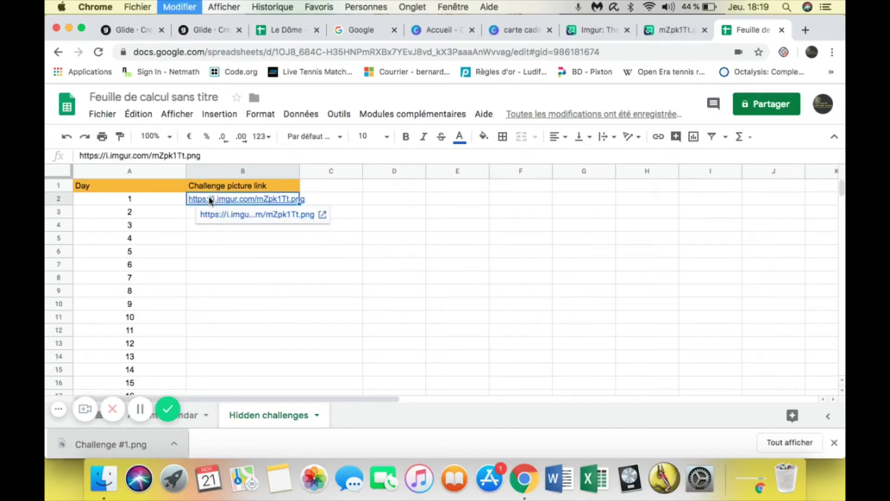
click(344, 264)
click(194, 417)
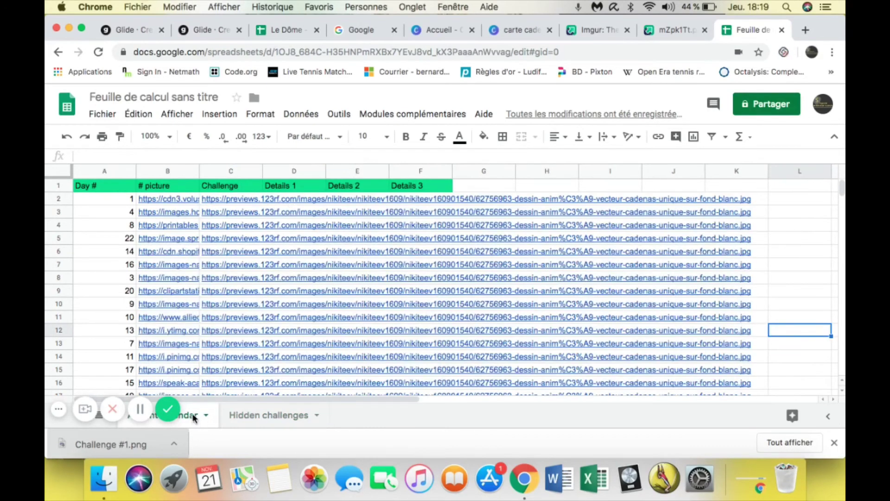
click(230, 199)
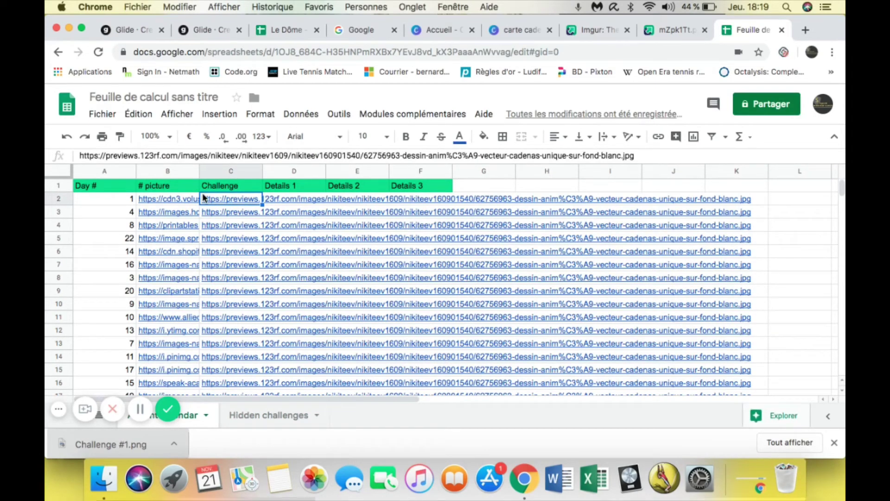
key(super+v)
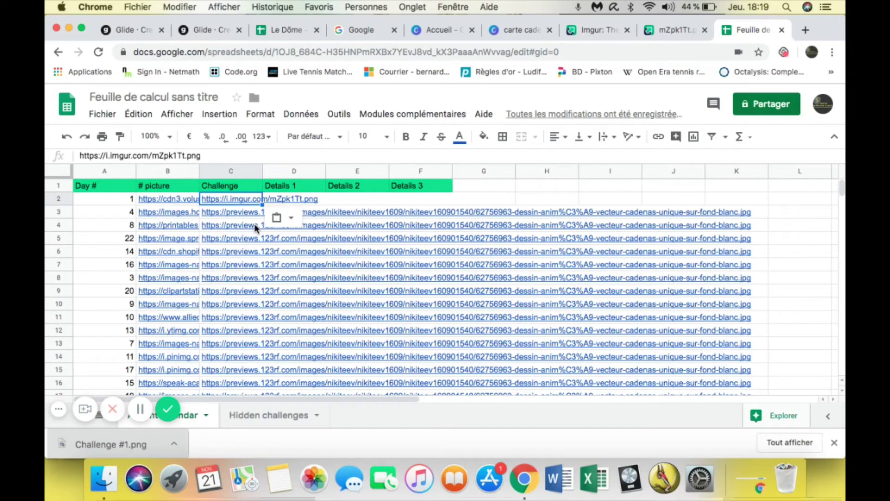
Fill row 2's Details cells with "Challenge #1", "Find 5 words beginning with letters "THO"." and "Reward: 500 XP"
key(Right)
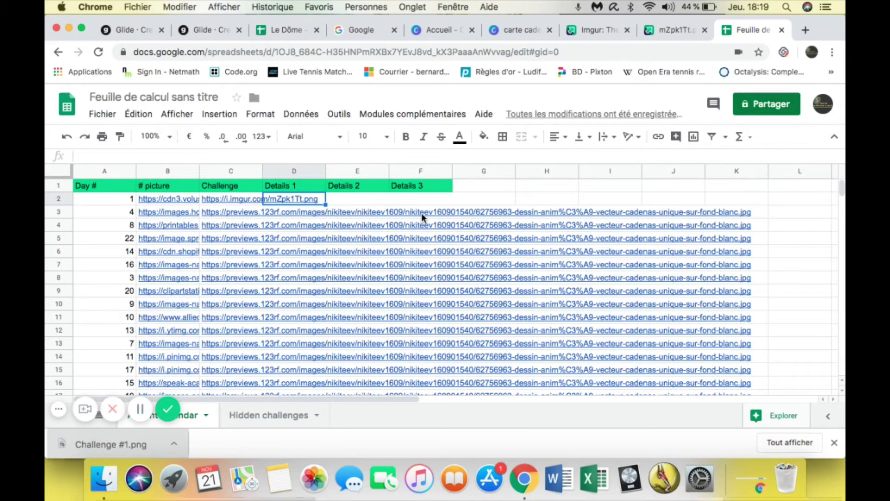
text(Challenge #1)
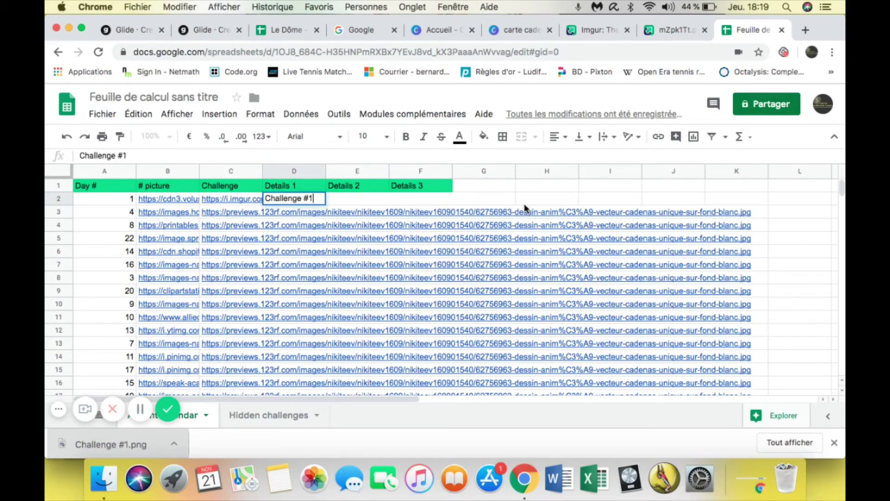
key(Tab)
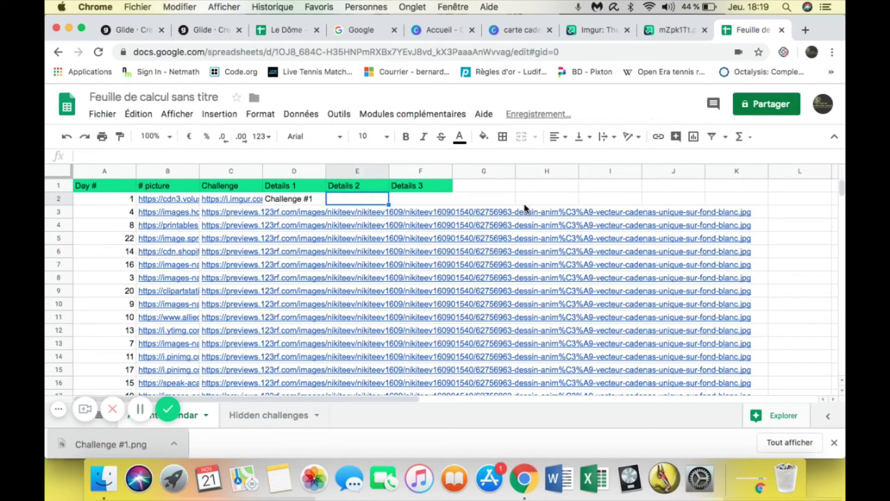
text(Find )
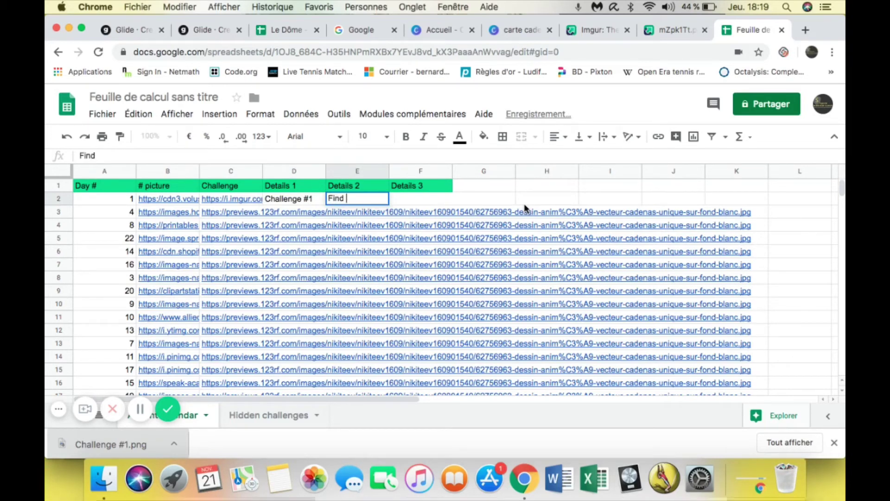
text(5 words beginning with)
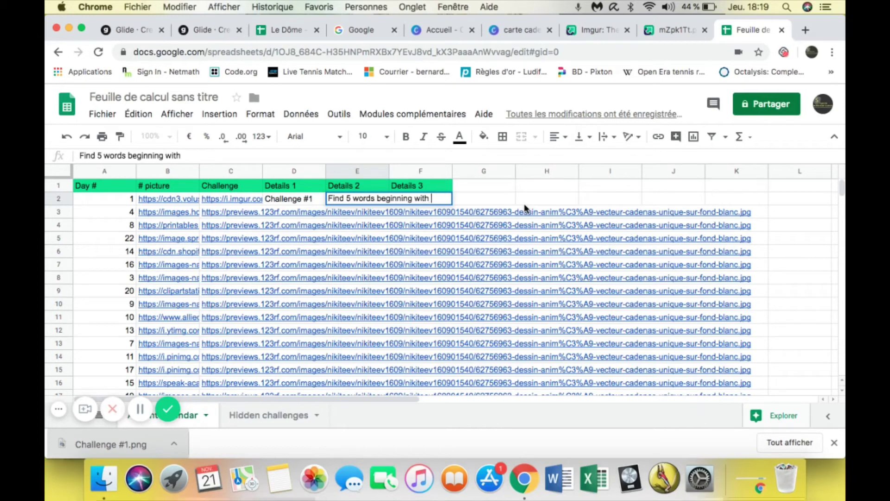
text( letters "THO)
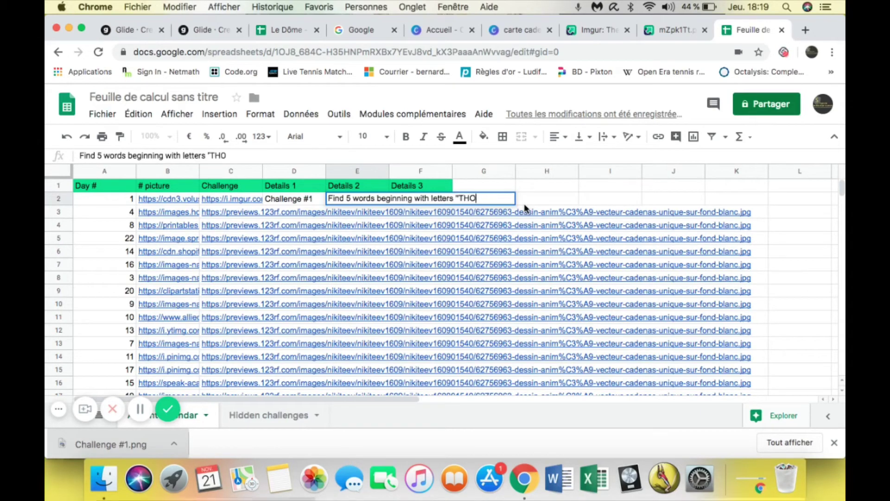
text(".)
key(Tab)
text(Reward)
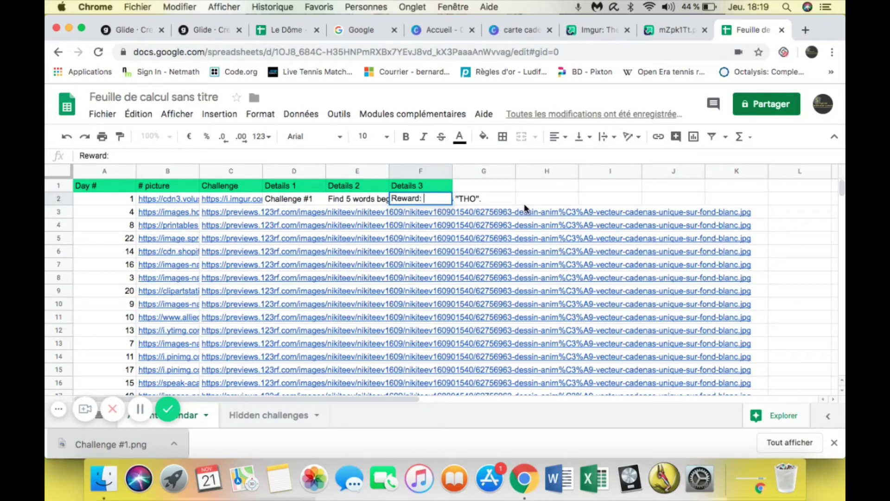
text(: 500 XP)
key(Return)
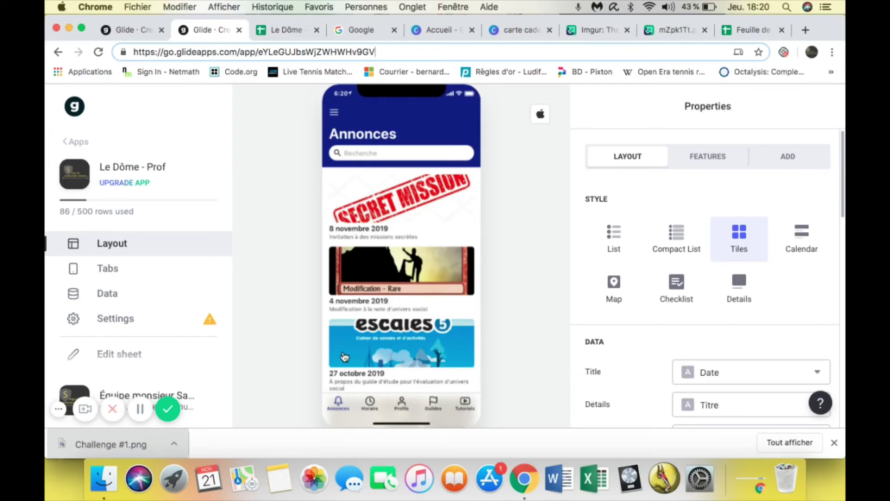
Switch to the Le Dôme - Prof app in Glide, add a new tab and clear its default label
click(107, 268)
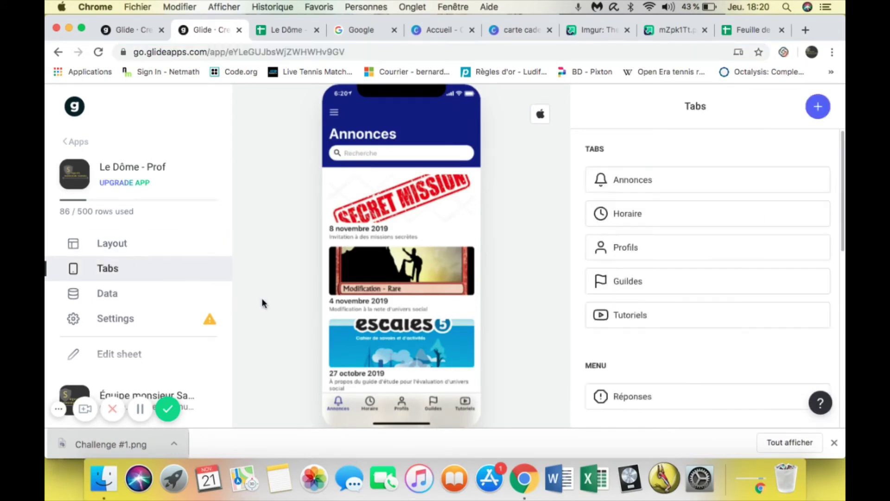
click(819, 109)
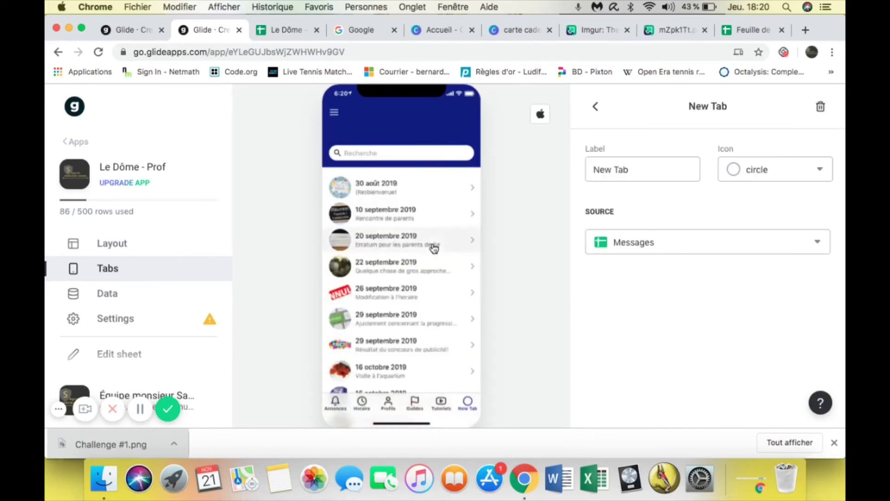
drag(629, 169, 615, 170)
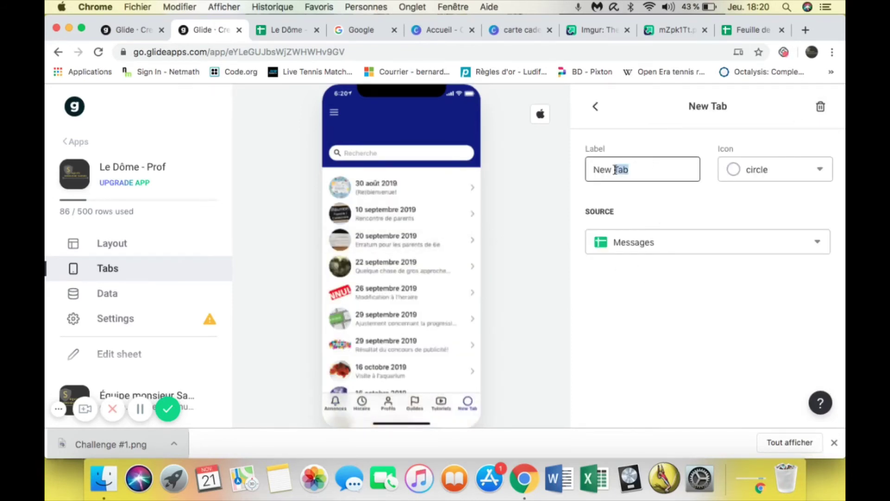
triple_click(615, 170)
key(BackSpace)
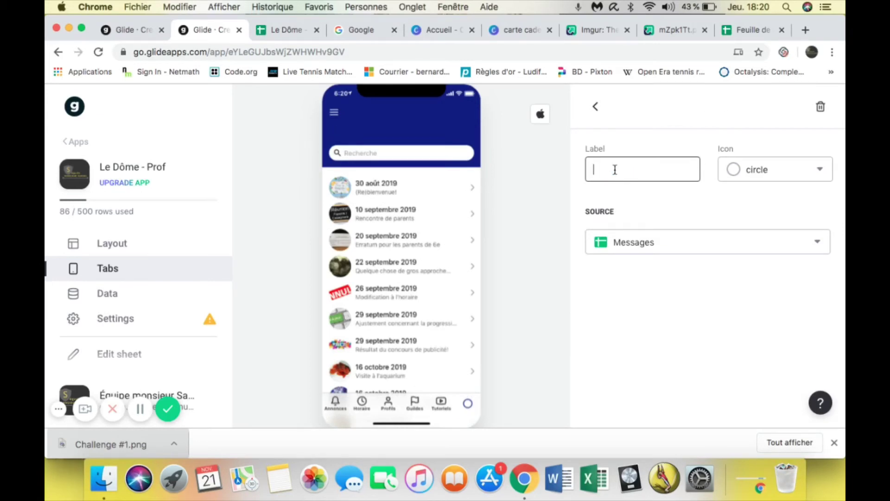
text(Advent)
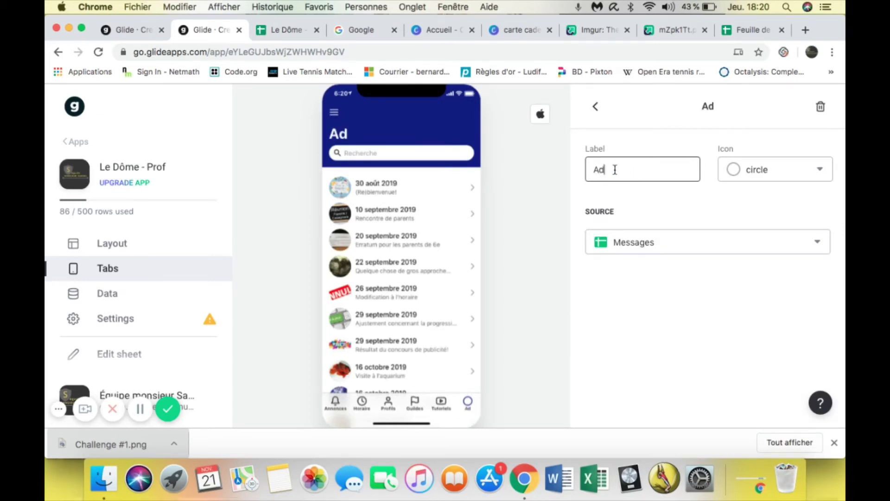
key(BackSpace)
key(BackSpace)
key(BackSpace)
key(BackSpace)
key(BackSpace)
key(BackSpace)
Label the new tab Calendar and set its icon to calendar
text(Calendar)
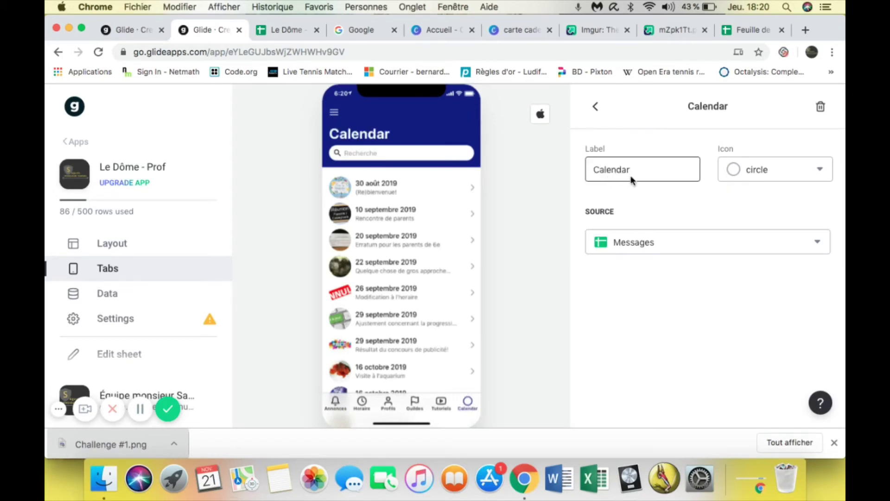
click(623, 198)
click(759, 168)
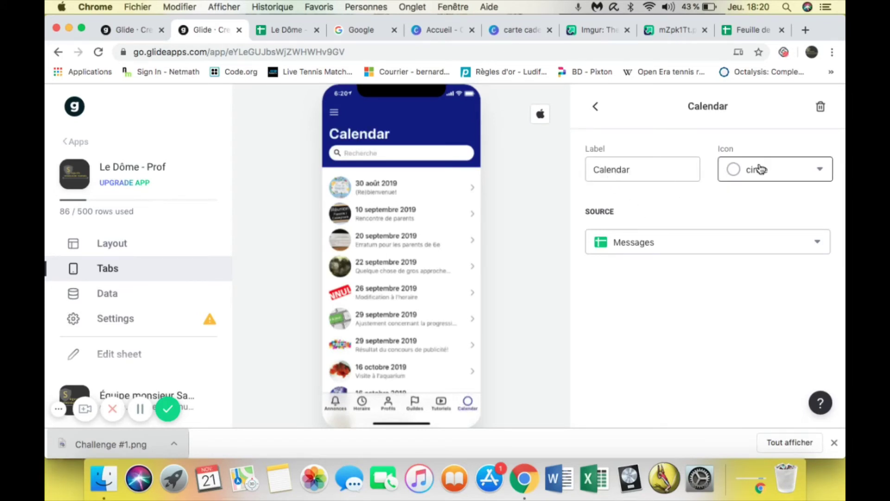
text(cal;)
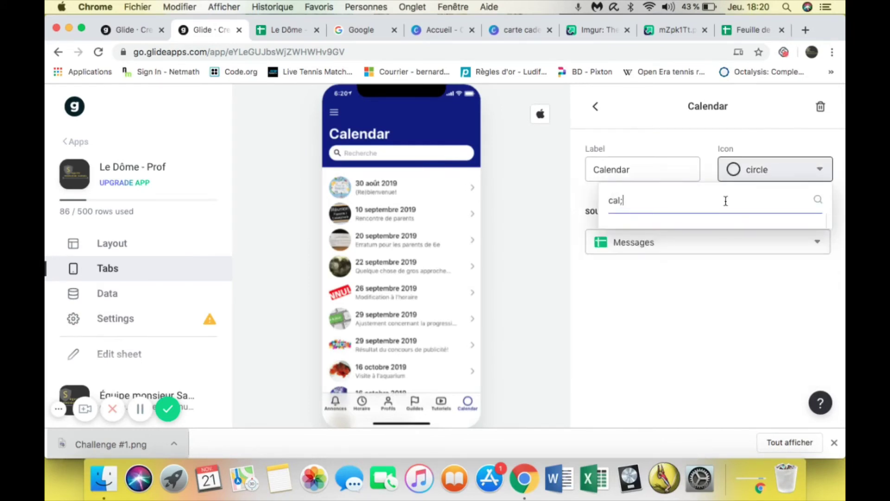
key(BackSpace)
text(en)
click(682, 238)
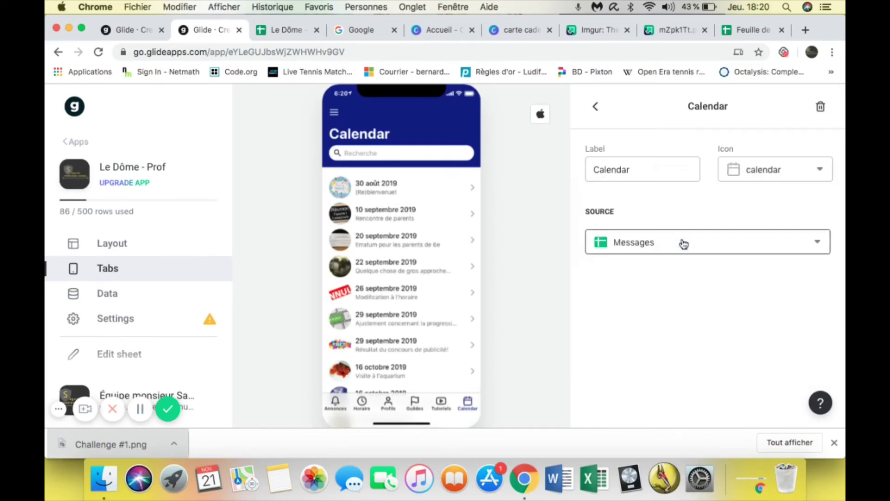
Set the Calendar tab's source to the Calendrier Avent sheet and return to the list of tabs
click(683, 244)
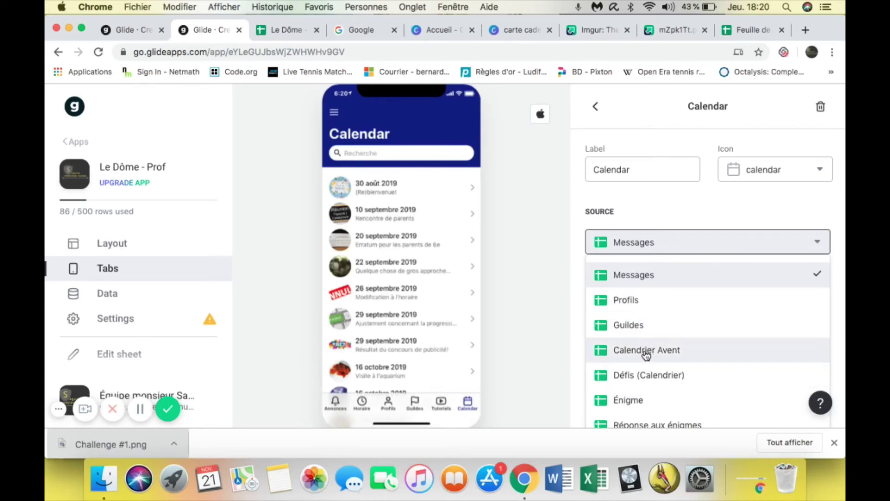
click(621, 354)
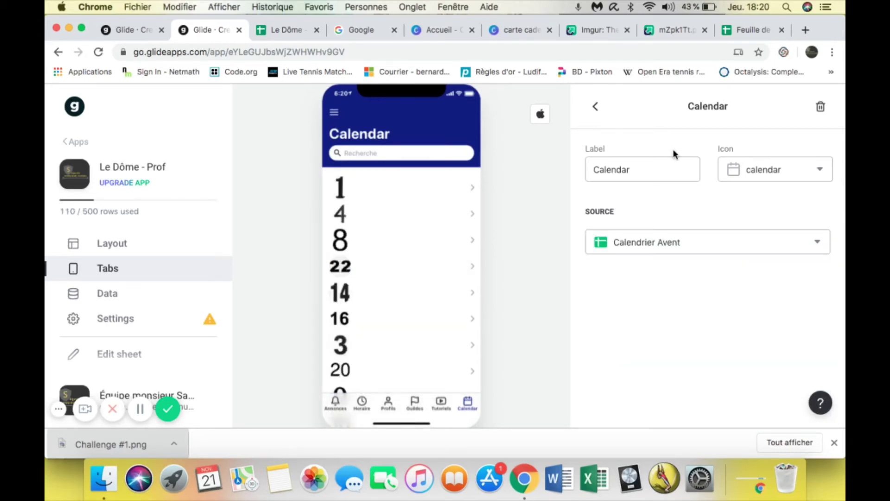
click(595, 110)
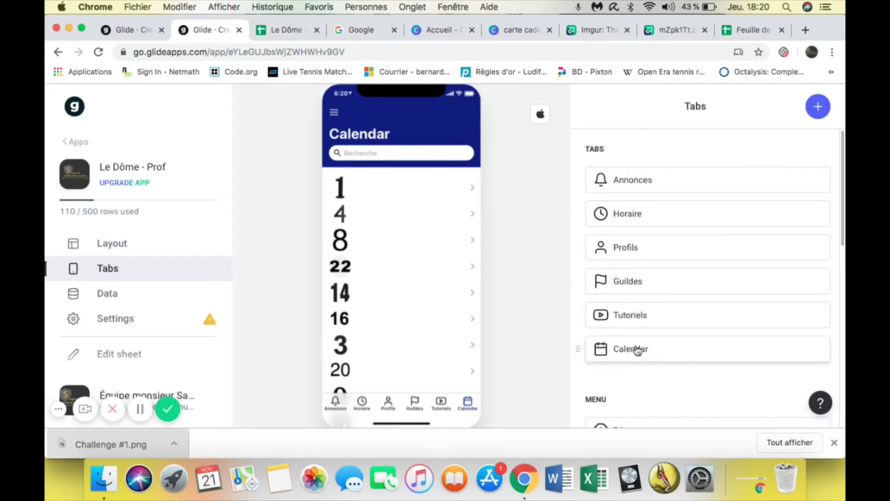
Change the Calendar screen's layout style to Tiles with 3 tiles per row
click(112, 251)
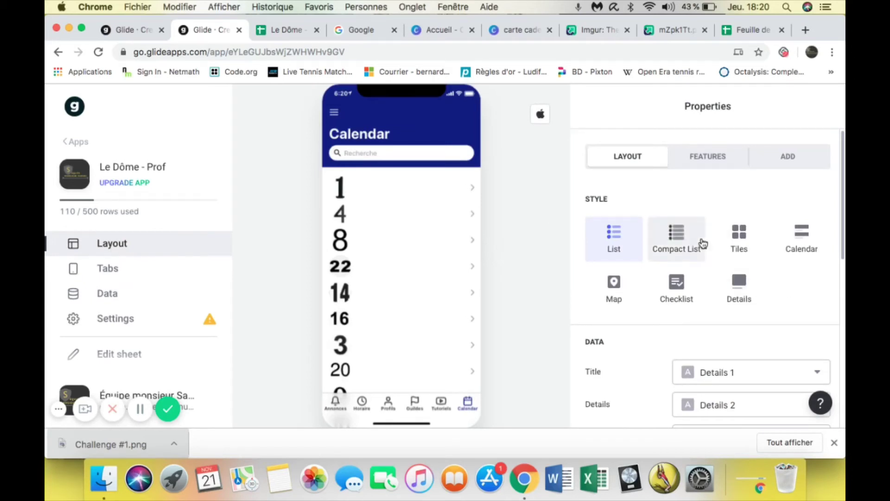
click(732, 235)
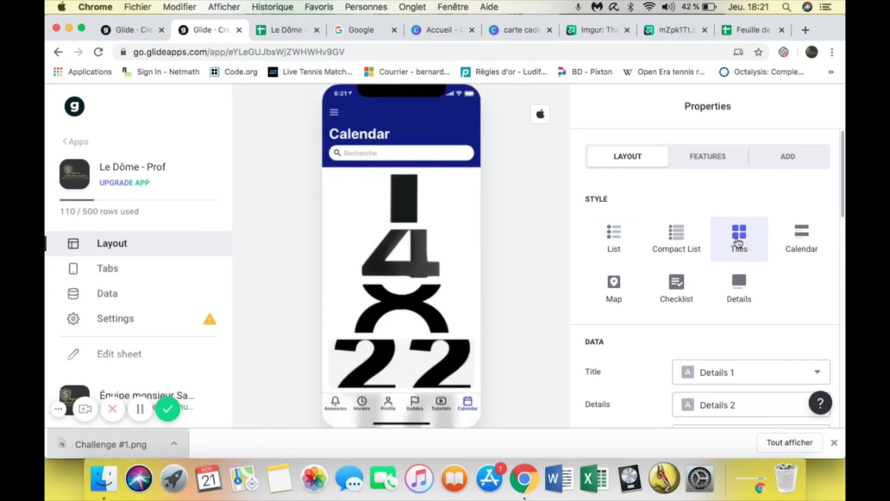
scroll(737, 371, down, 7)
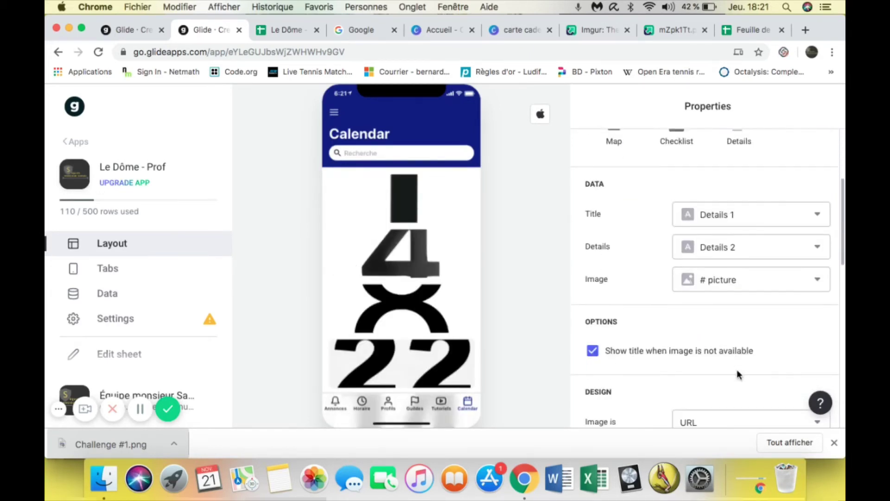
scroll(737, 371, down, 3)
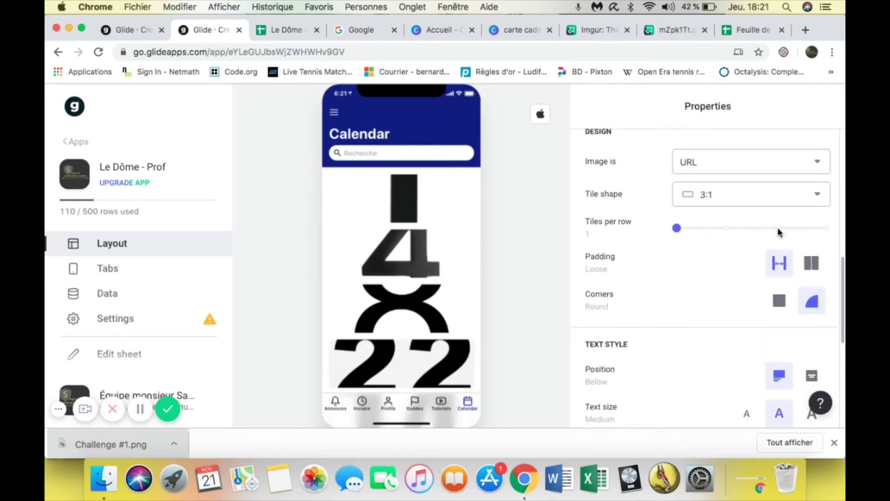
drag(676, 228, 781, 229)
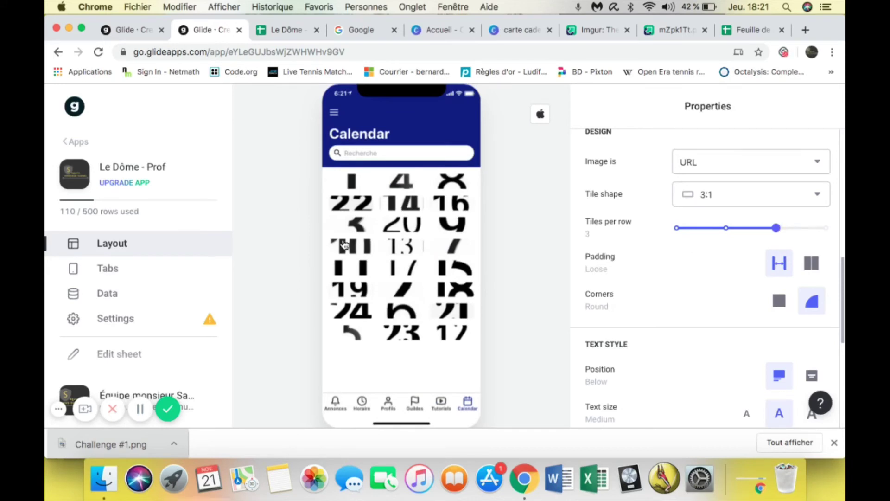
Set the Calendar tiles to a Square shape with Tight padding
scroll(717, 268, up, 3)
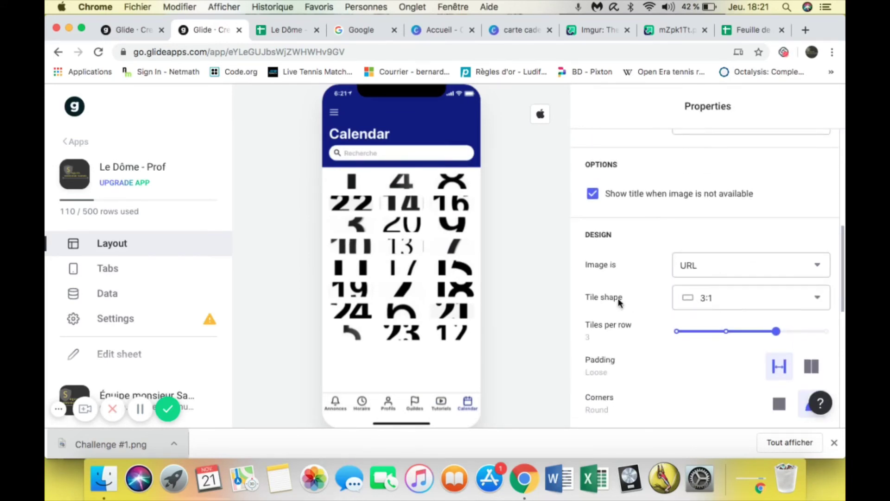
click(736, 302)
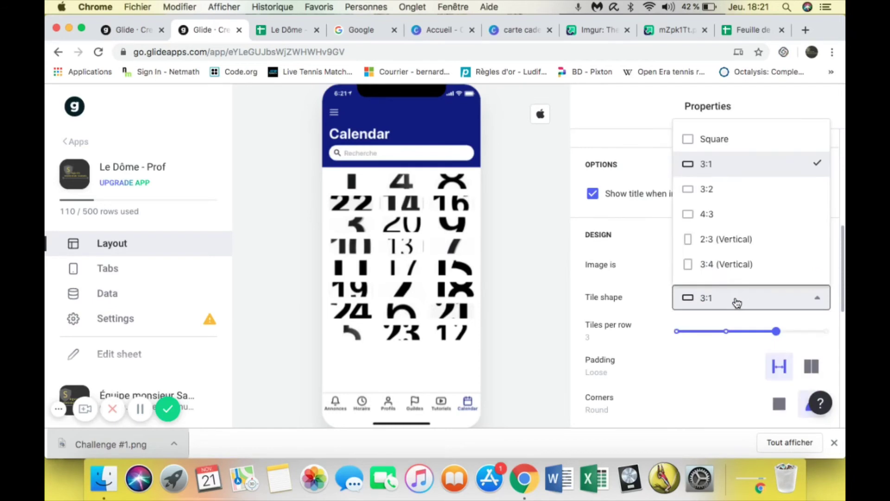
click(714, 139)
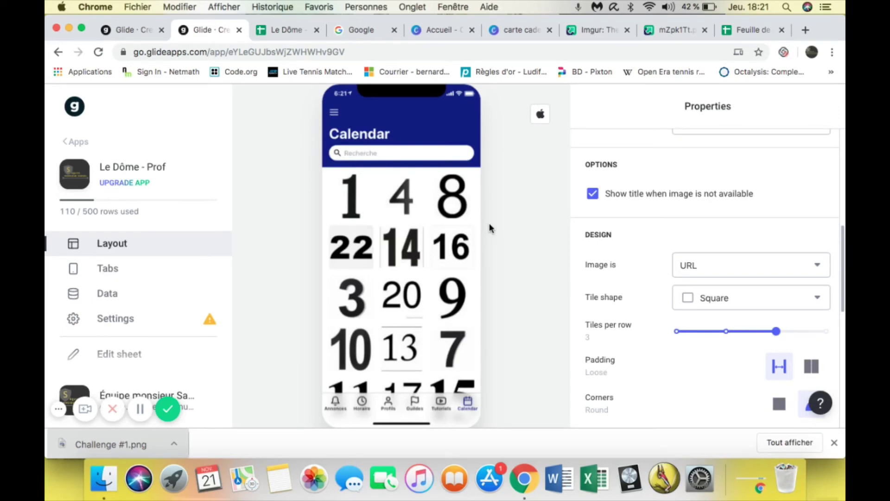
scroll(717, 302, down, 1)
scroll(717, 302, down, 5)
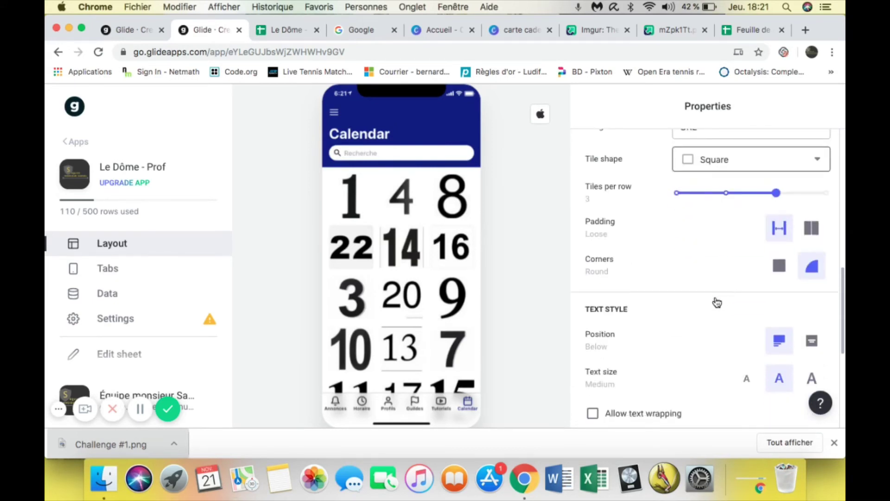
click(811, 228)
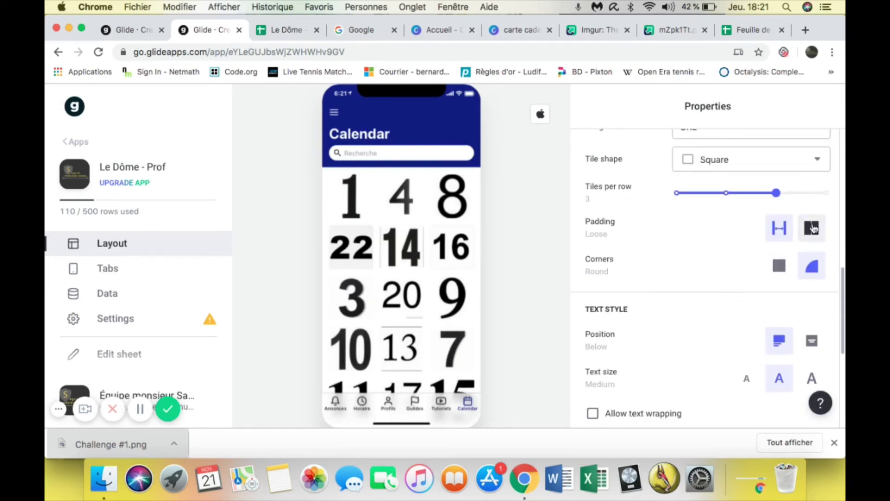
click(777, 230)
click(816, 233)
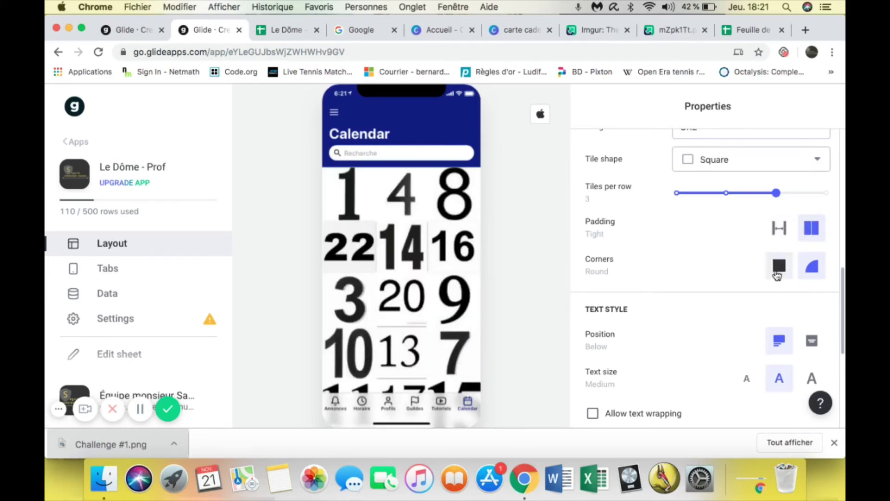
Review the remaining tile layout options and remove the Title field from the Calendar tiles
scroll(688, 291, down, 5)
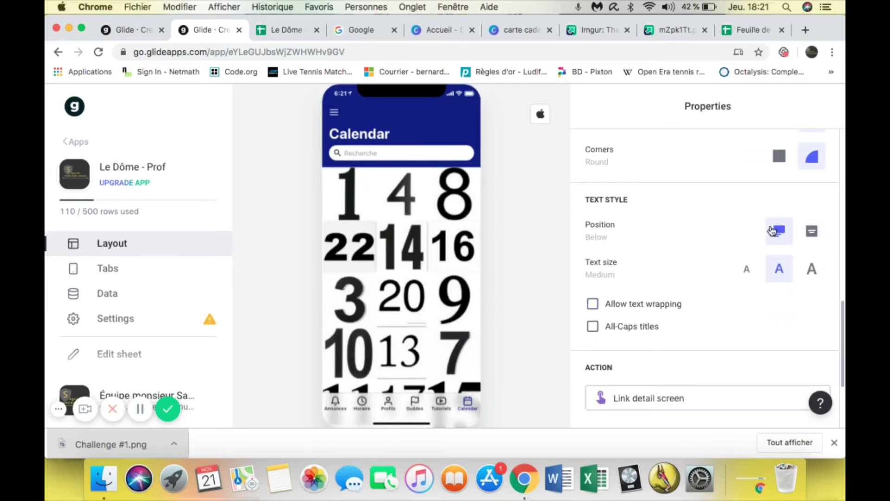
scroll(698, 321, down, 3)
scroll(697, 321, up, 15)
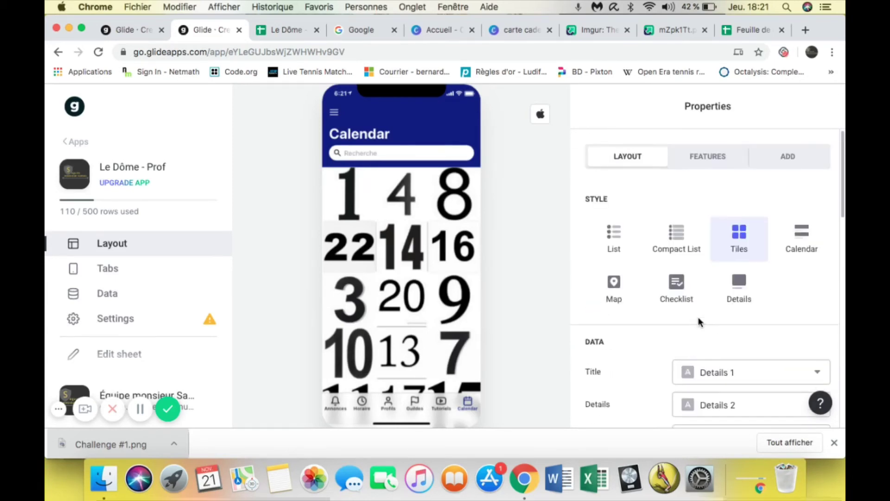
scroll(699, 321, down, 5)
scroll(699, 321, down, 3)
click(702, 203)
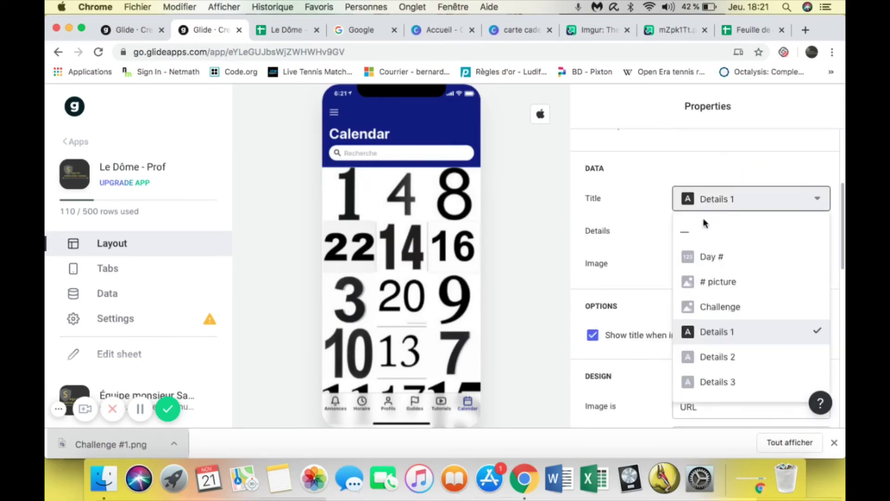
click(700, 236)
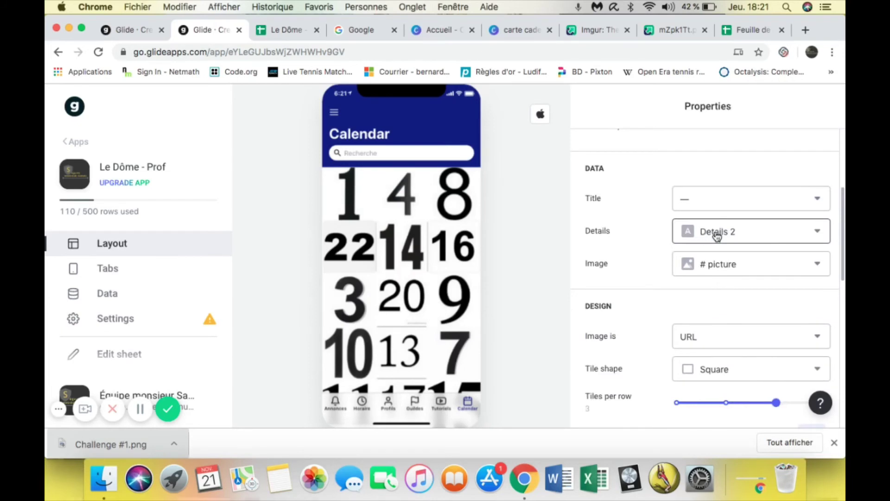
Remove the Details field from the Calendar tiles and check the Image column options, keeping # picture
click(701, 235)
click(693, 262)
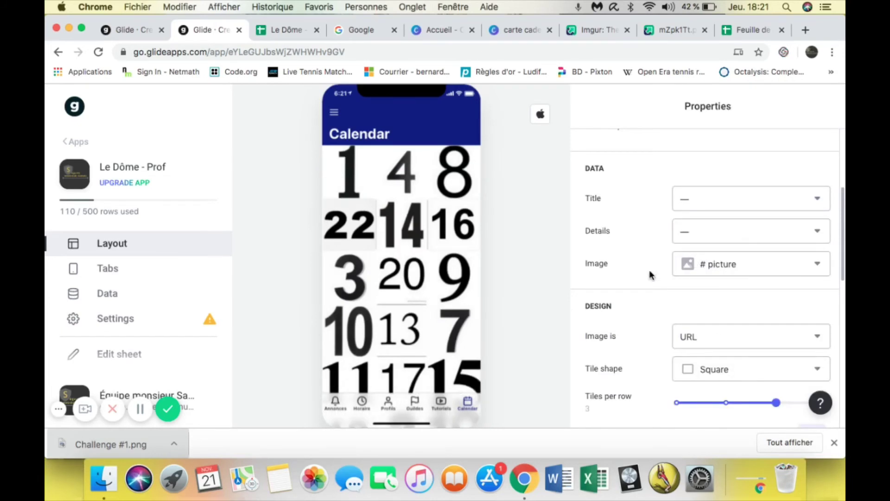
click(698, 268)
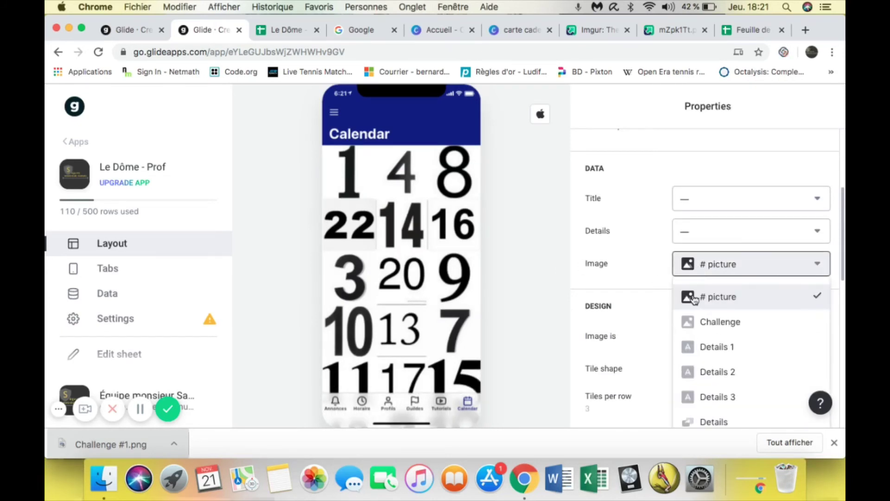
click(646, 250)
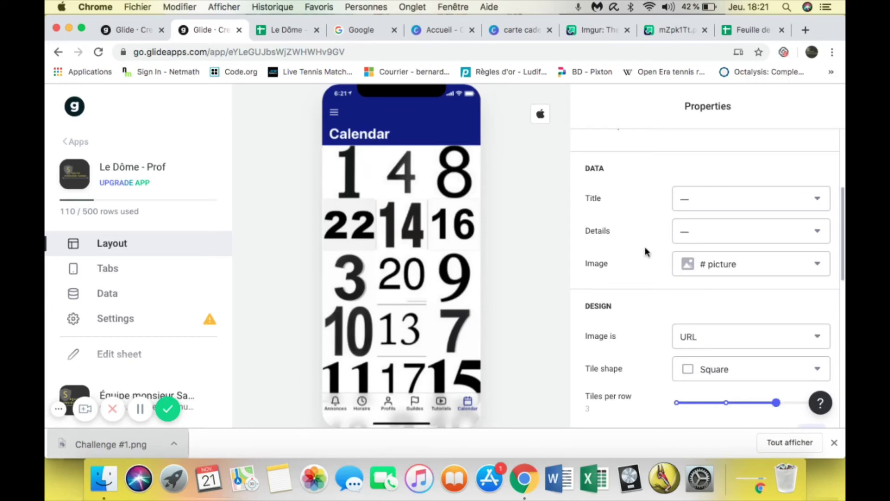
scroll(646, 250, up, 4)
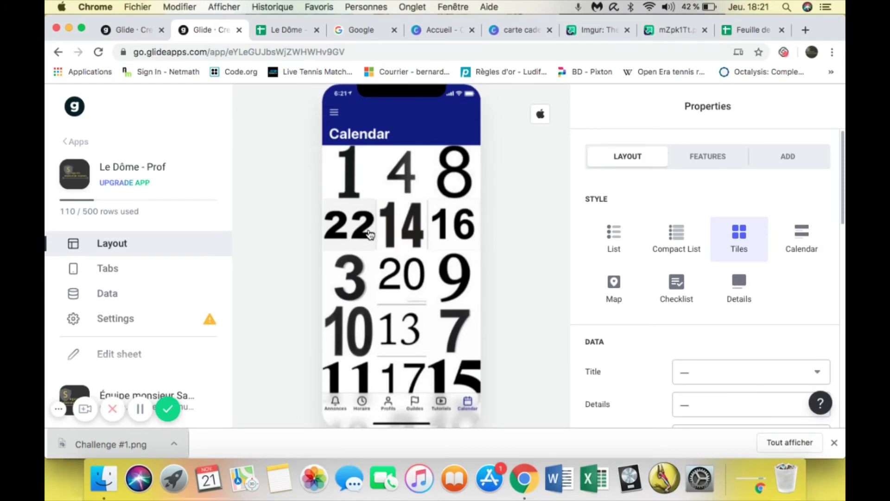
Open the day 22 tile's detail screen and add an Image component that shows the Challenge column
click(351, 233)
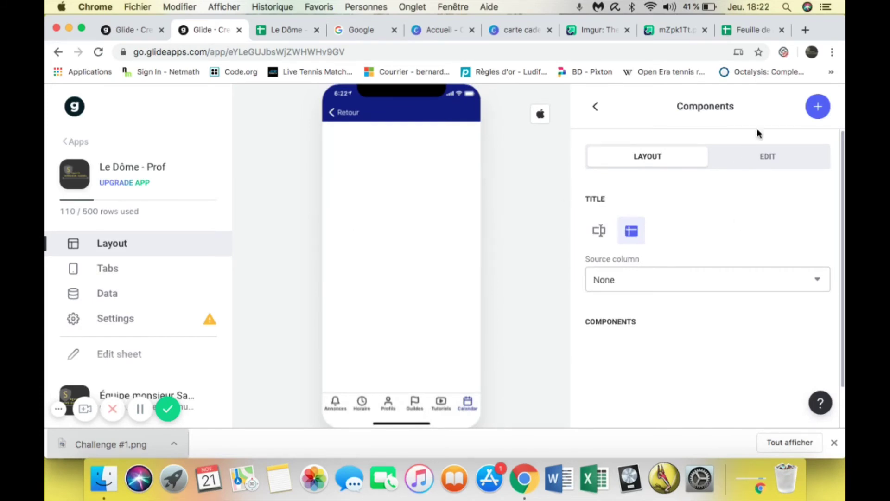
click(818, 107)
scroll(691, 300, down, 3)
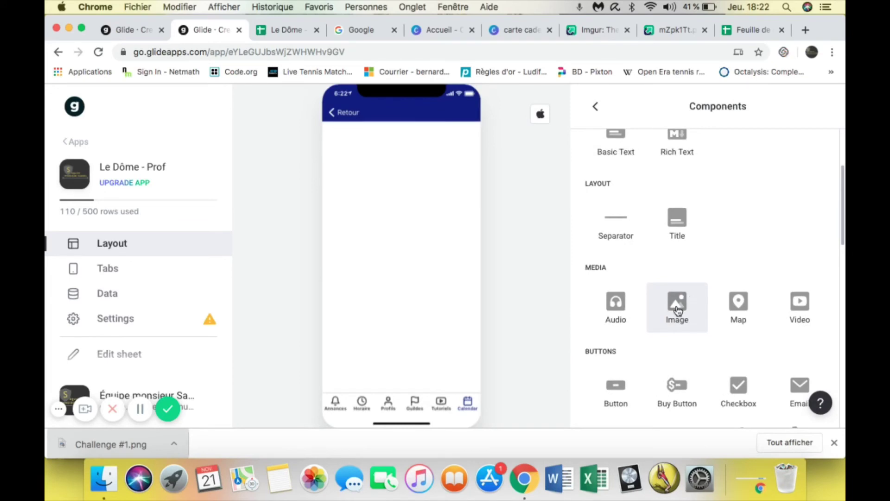
click(678, 310)
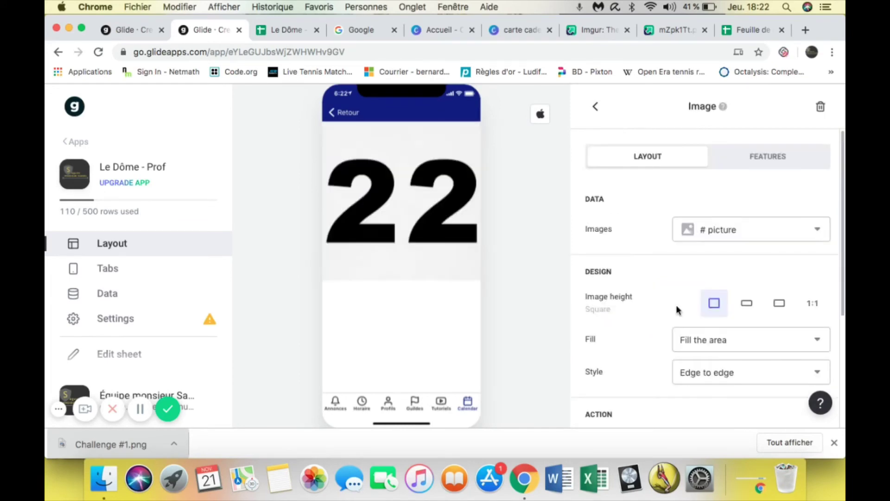
click(731, 239)
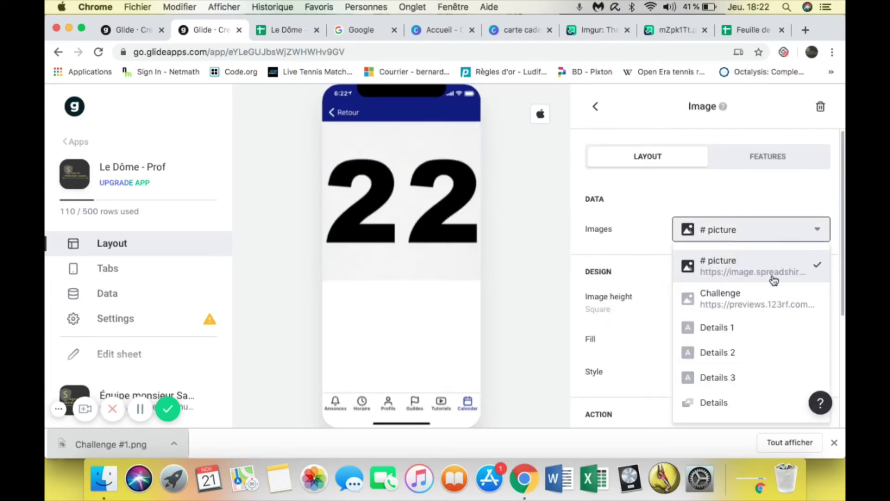
click(768, 310)
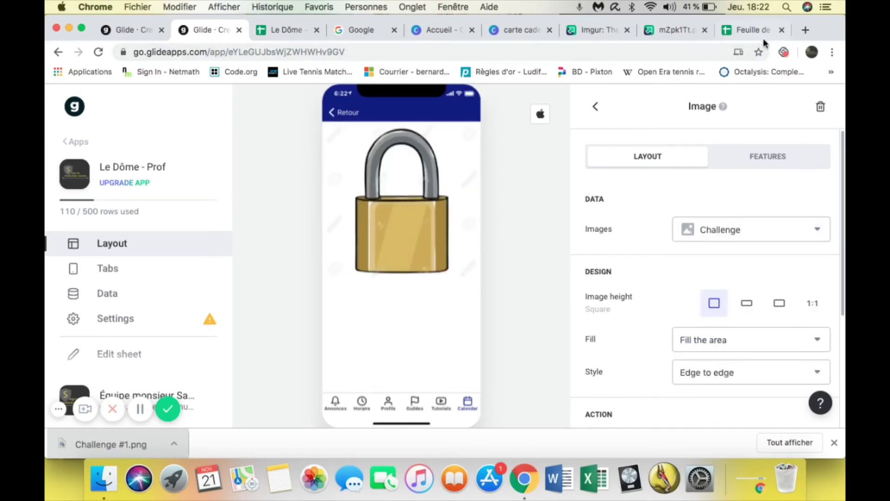
View the challenge image linked for day 1 in the untitled Google spreadsheet, then return to the Glide editor
click(735, 32)
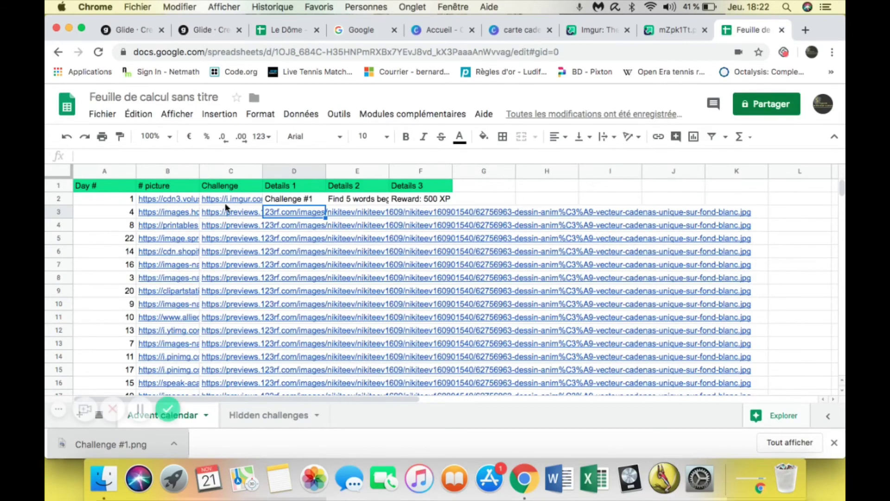
click(237, 199)
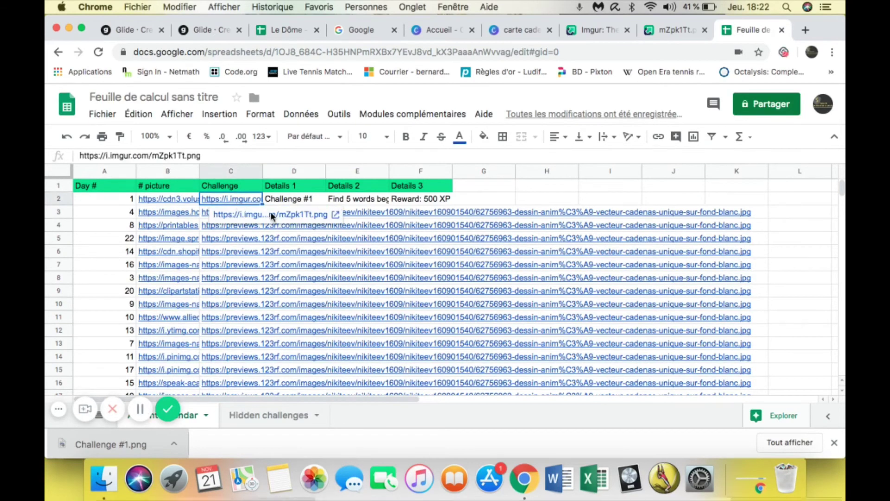
click(287, 213)
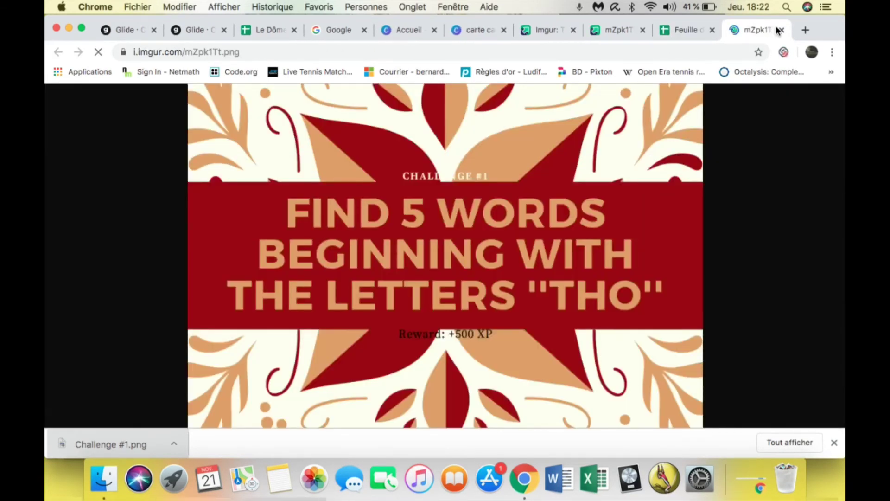
click(782, 30)
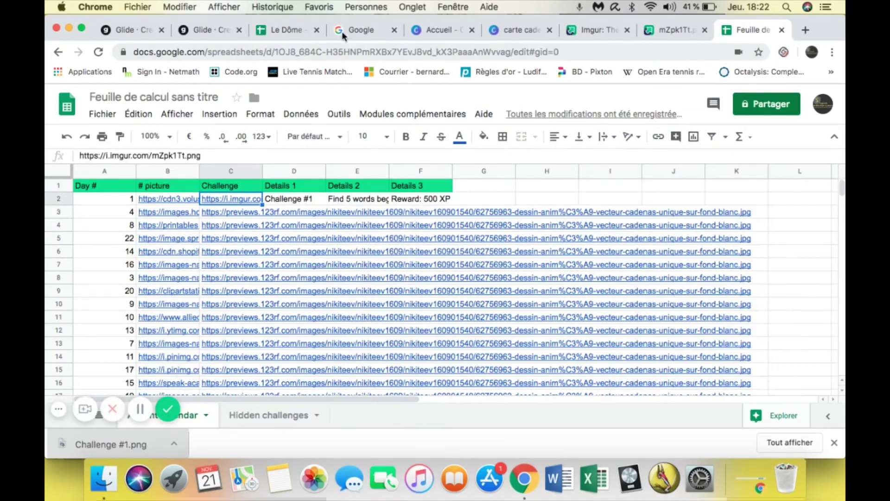
click(217, 31)
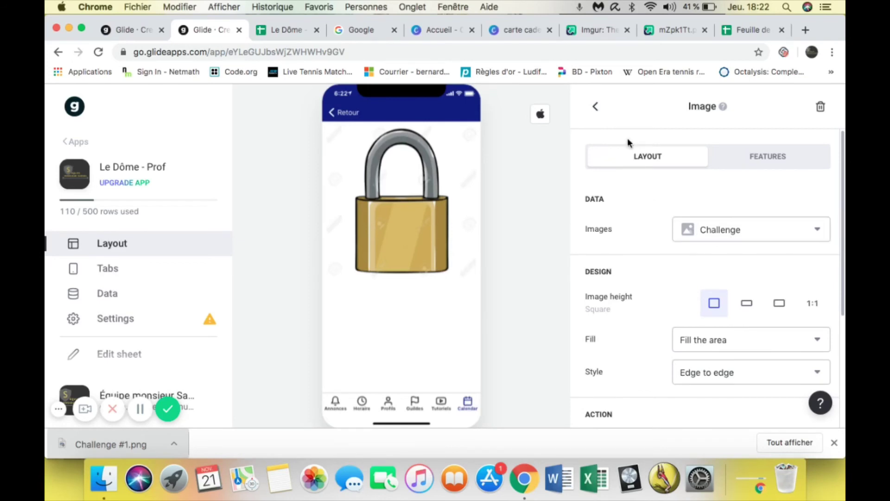
Add a Basic Text component for the Details 1 column below the image and clear its label
click(595, 108)
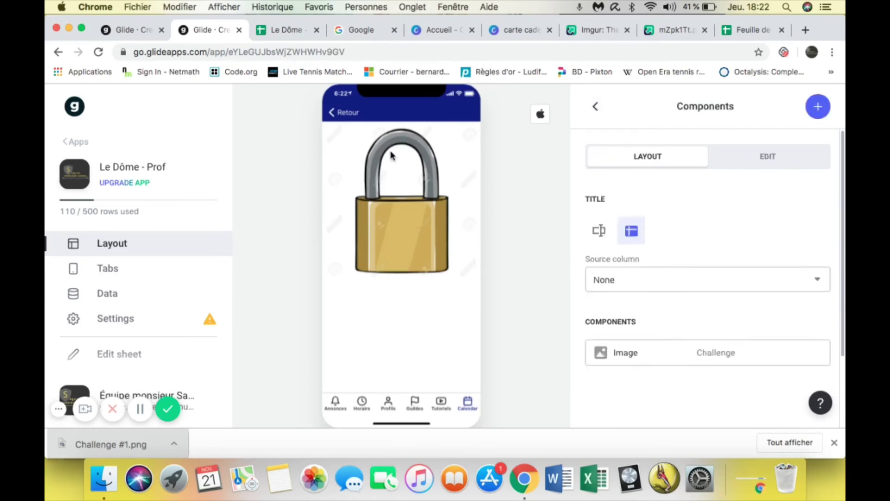
scroll(749, 284, down, 2)
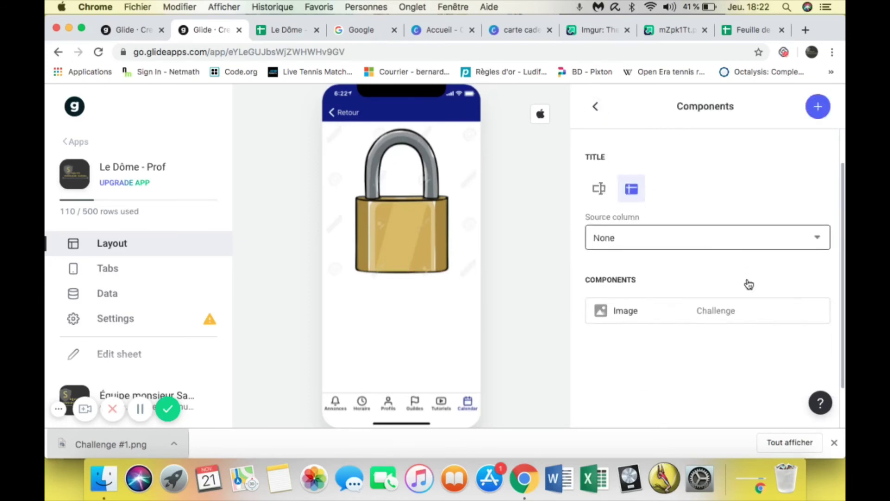
click(817, 113)
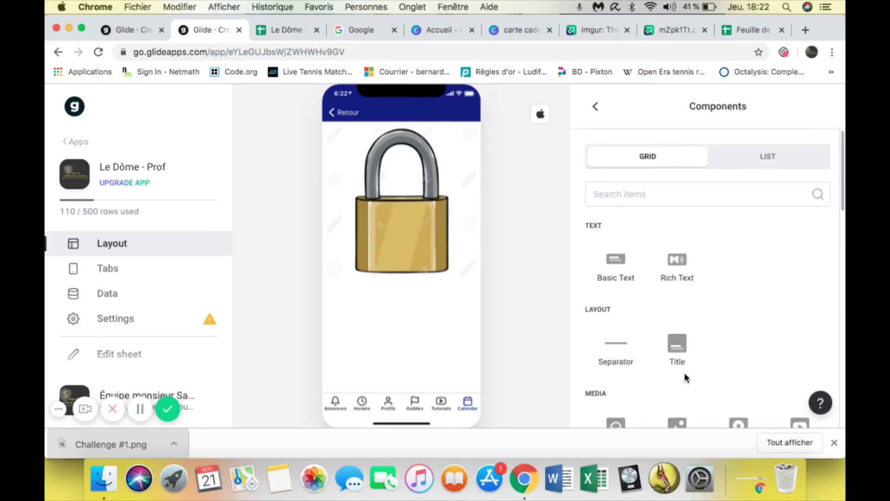
click(617, 275)
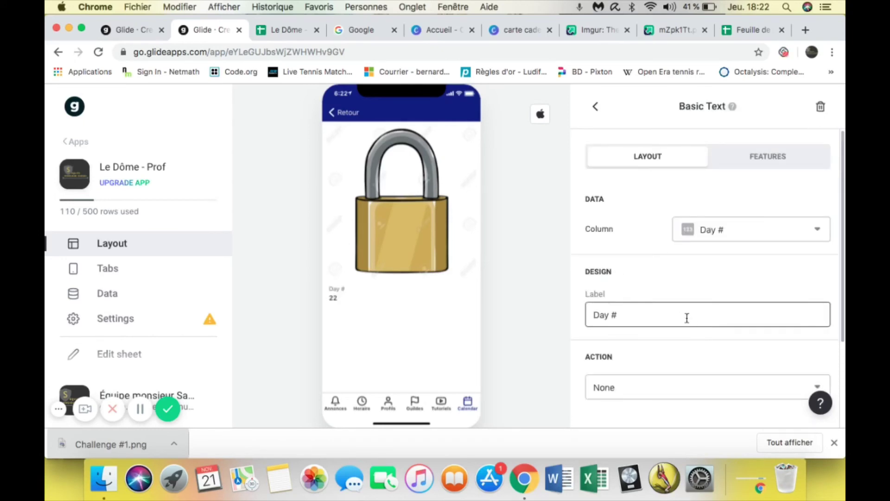
click(732, 229)
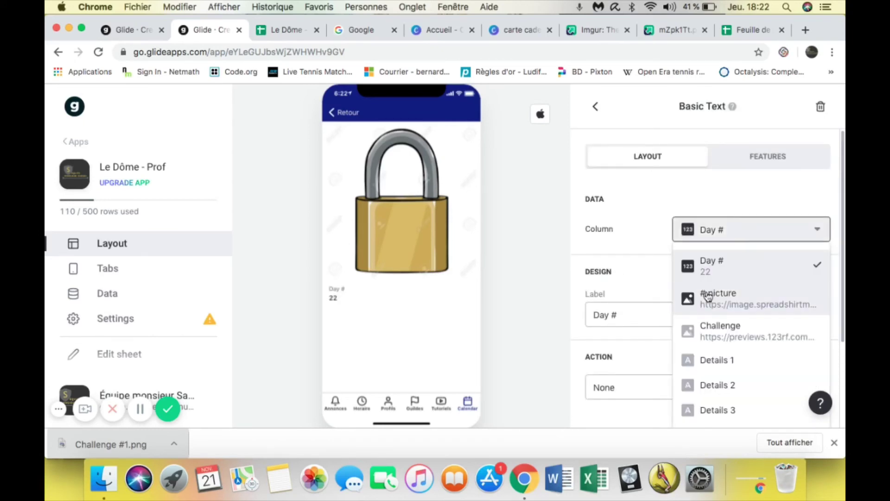
click(707, 370)
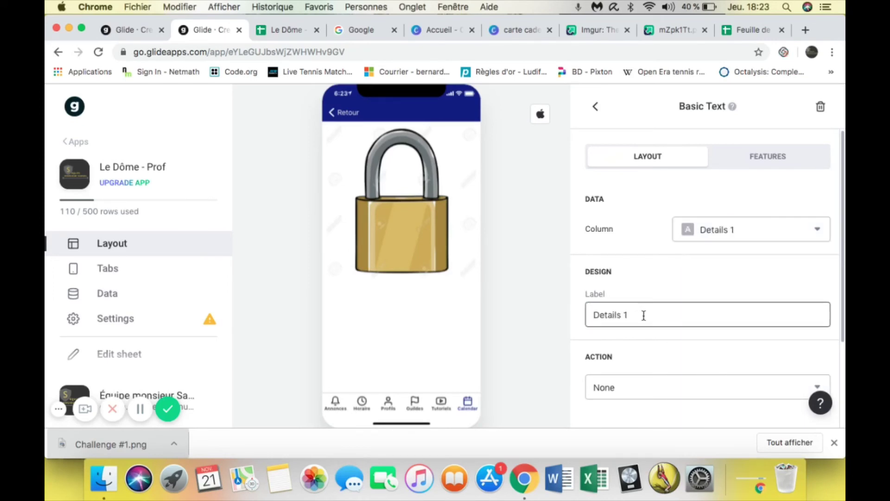
drag(641, 314, 533, 319)
key(BackSpace)
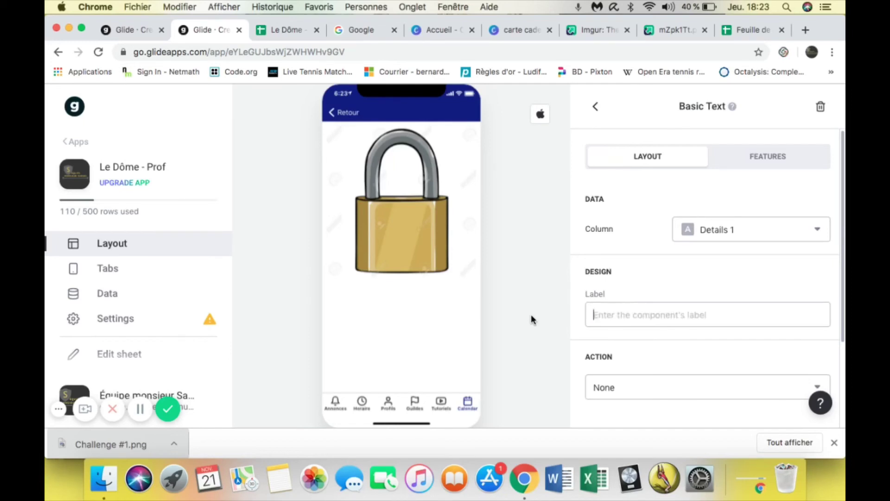
click(595, 110)
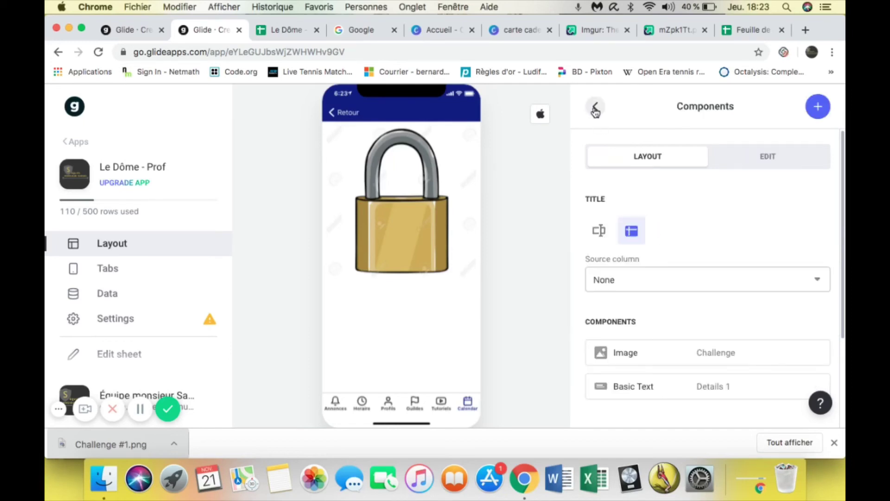
Add a second Basic Text component showing the Details 2 column and label it Challenge
click(815, 107)
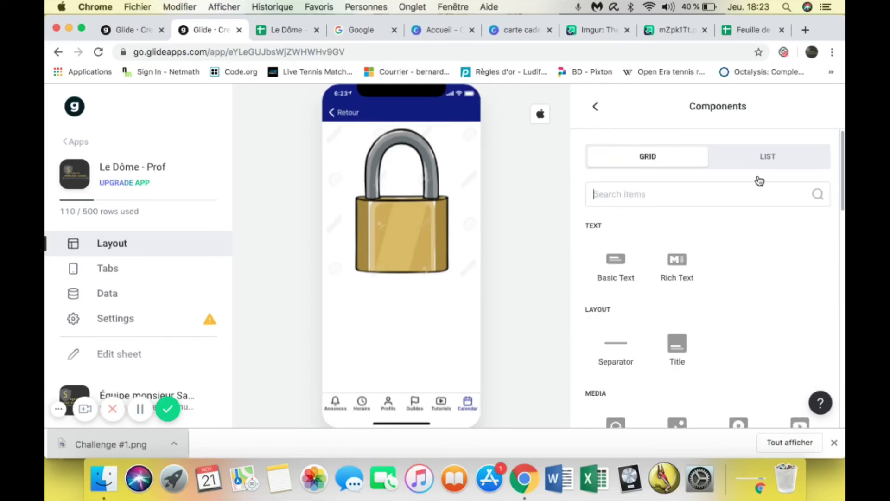
click(621, 269)
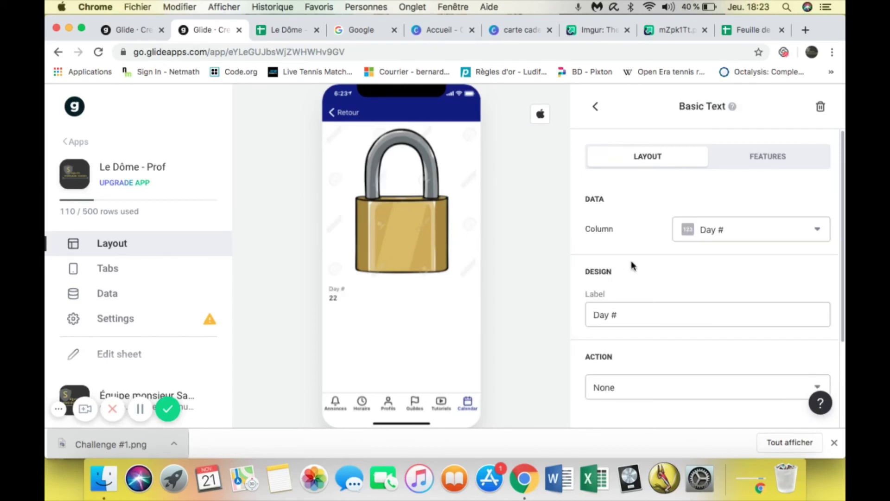
click(702, 231)
click(699, 386)
drag(684, 327, 522, 318)
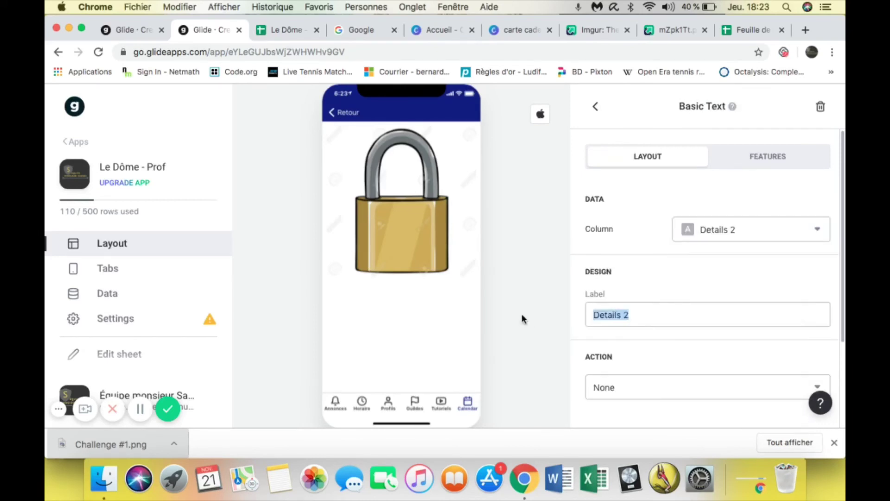
key(BackSpace)
click(594, 112)
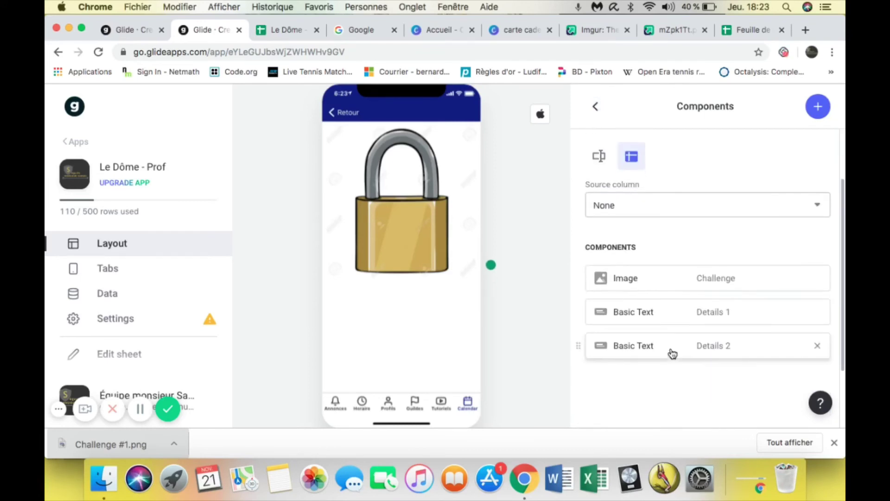
click(672, 353)
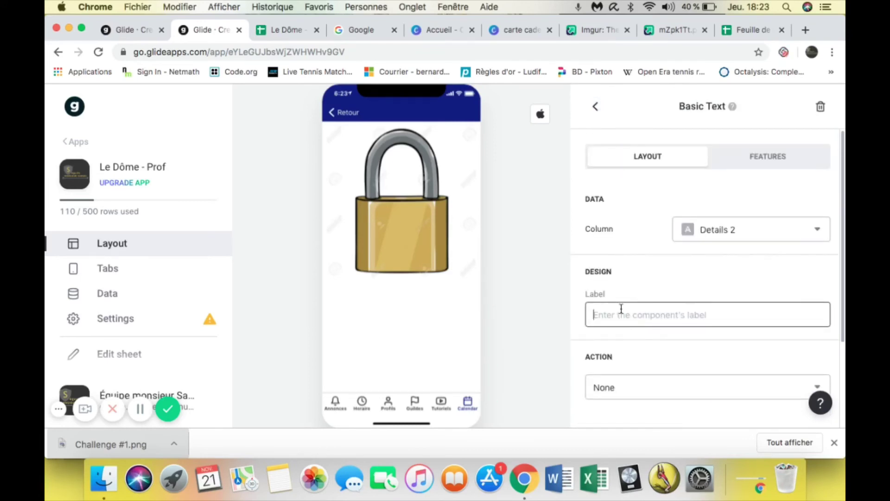
text(Challenge)
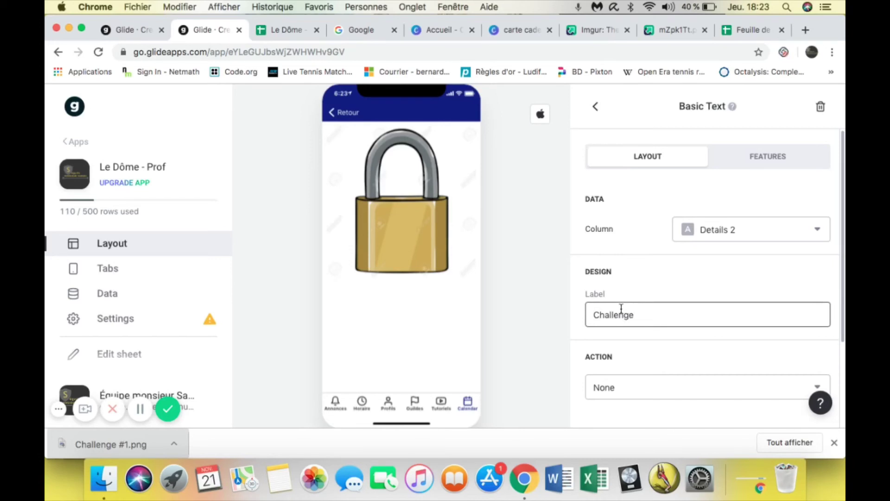
click(595, 107)
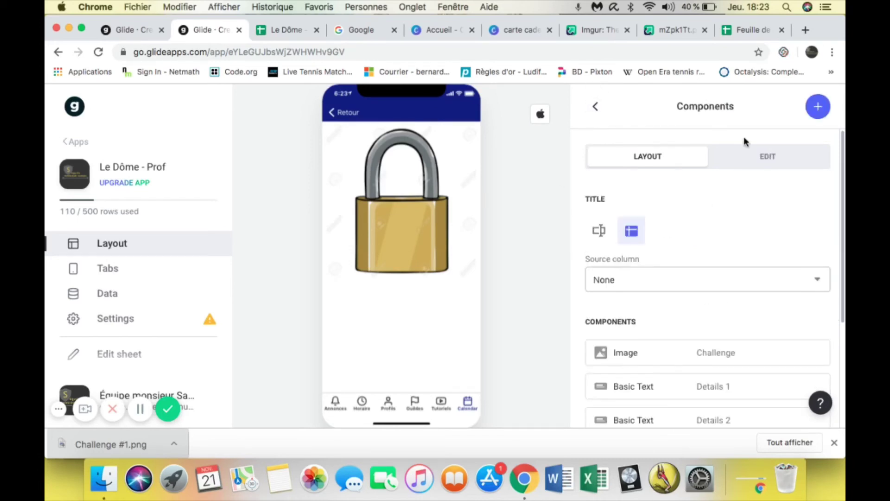
Add a third Basic Text component showing the Details 3 column
click(817, 106)
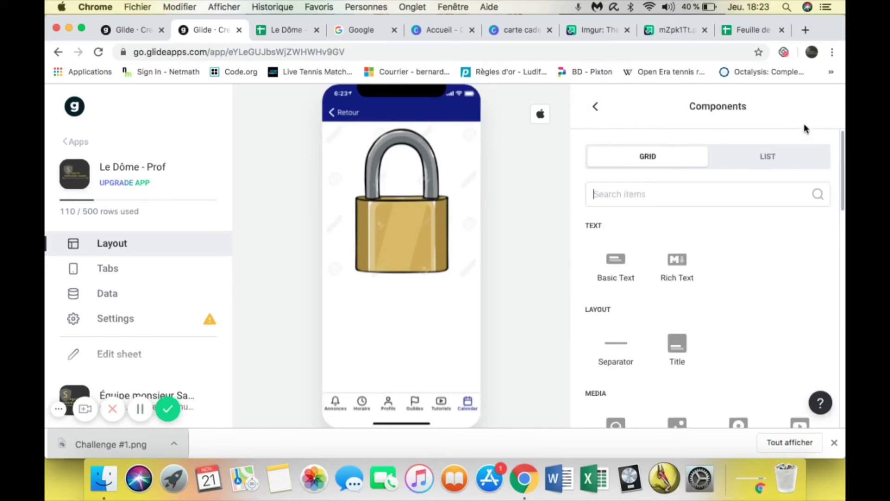
click(626, 277)
click(711, 228)
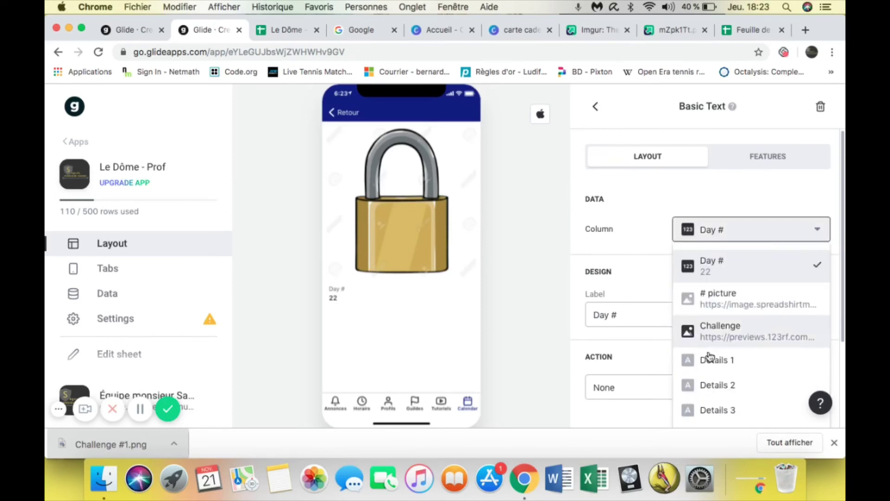
click(707, 404)
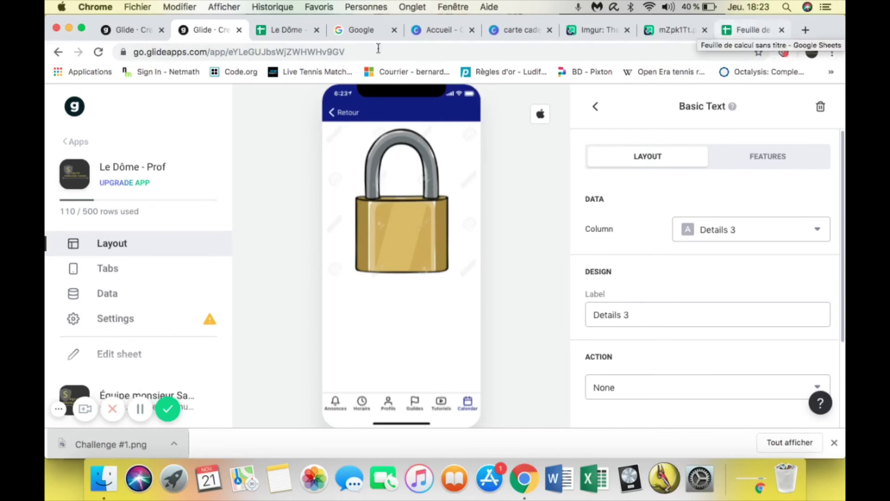
Copy day 1's challenge link and three details from the untitled spreadsheet into the matching row of Le Dôme - App's Calendrier Avent sheet
click(746, 28)
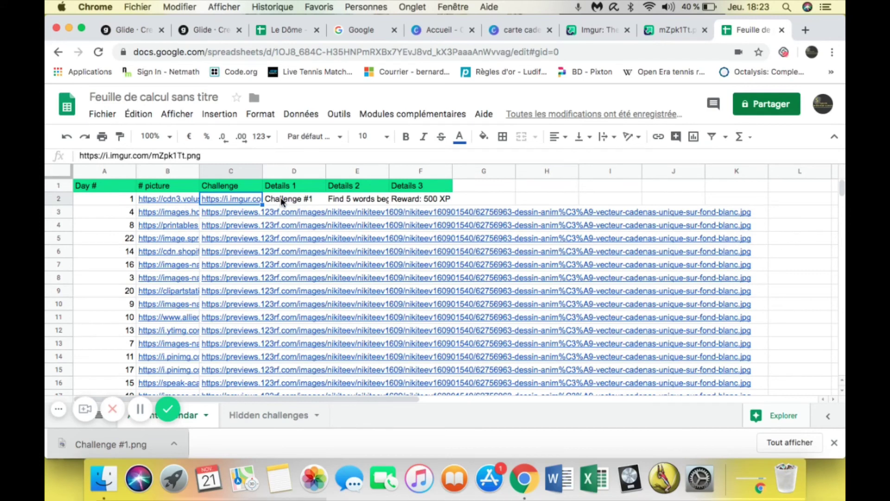
drag(408, 198, 258, 200)
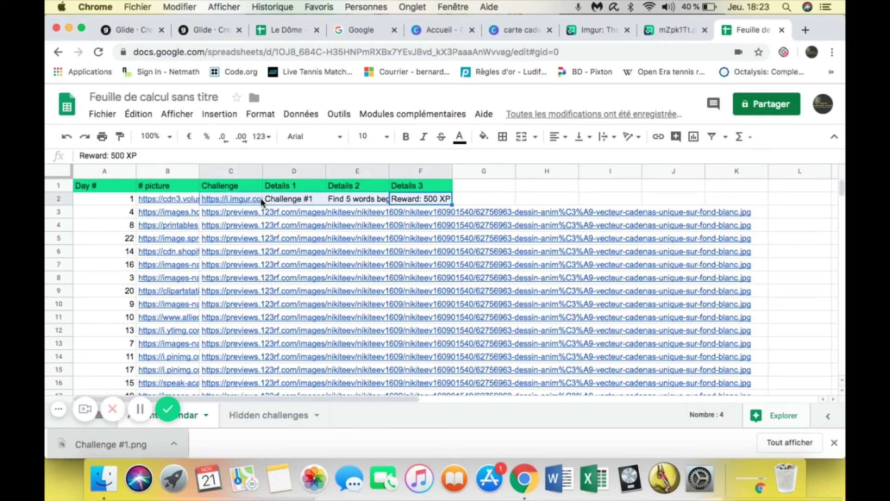
key(super+c)
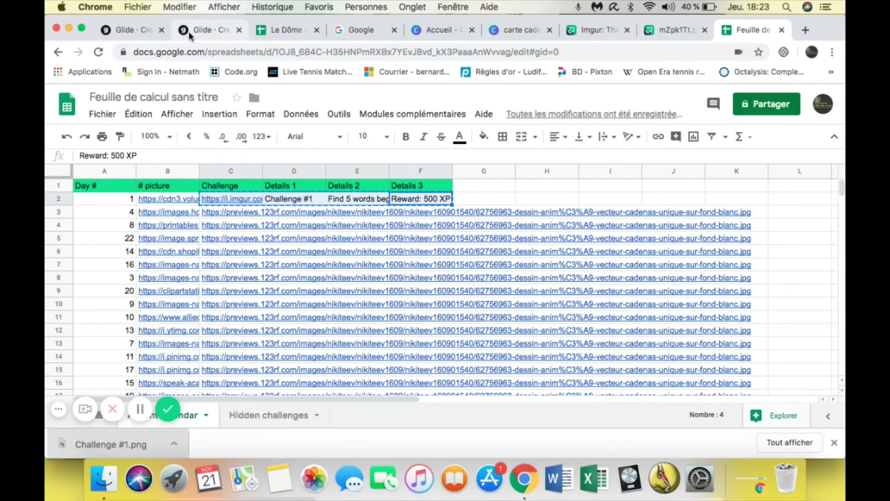
click(292, 29)
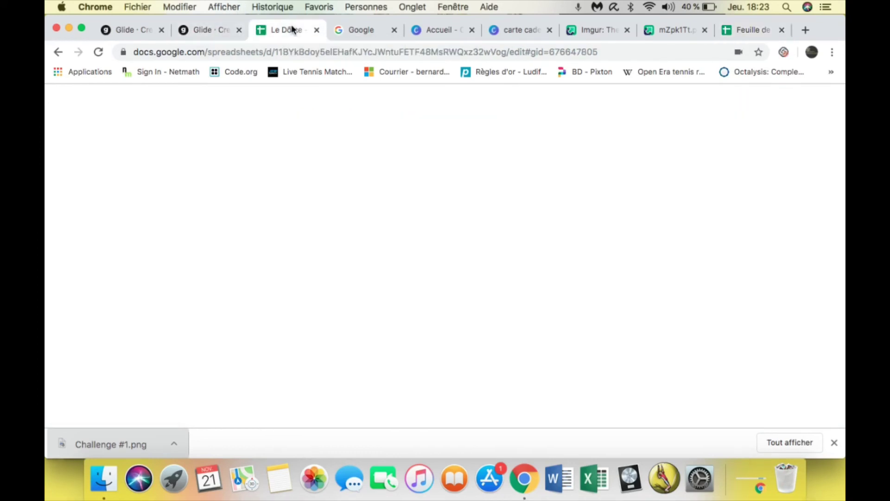
click(230, 197)
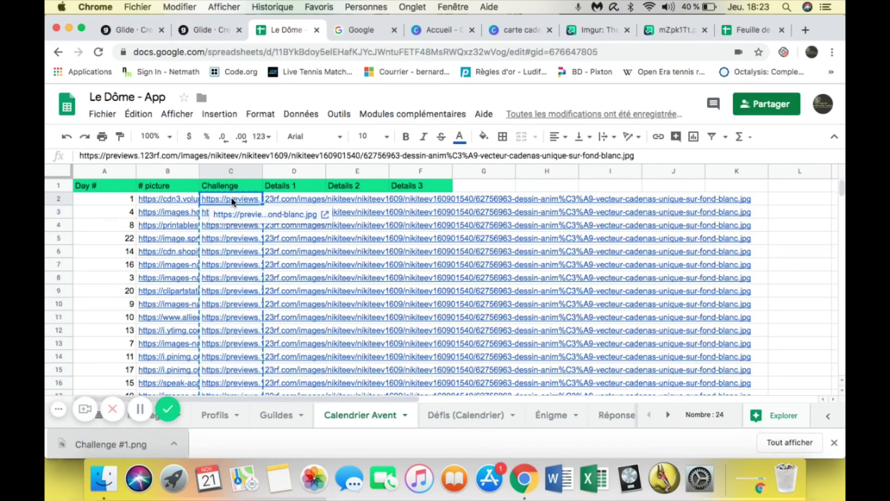
key(super+v)
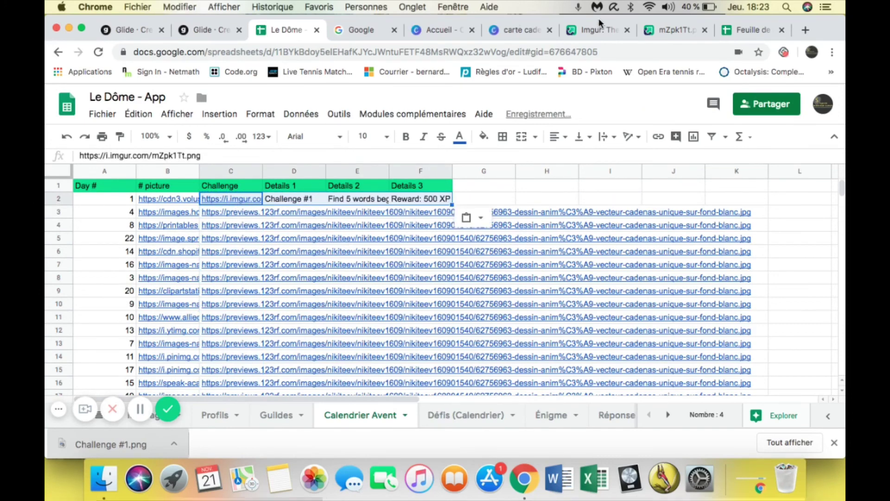
Switch back to the Glide editor and reload the app's sheet data
click(205, 30)
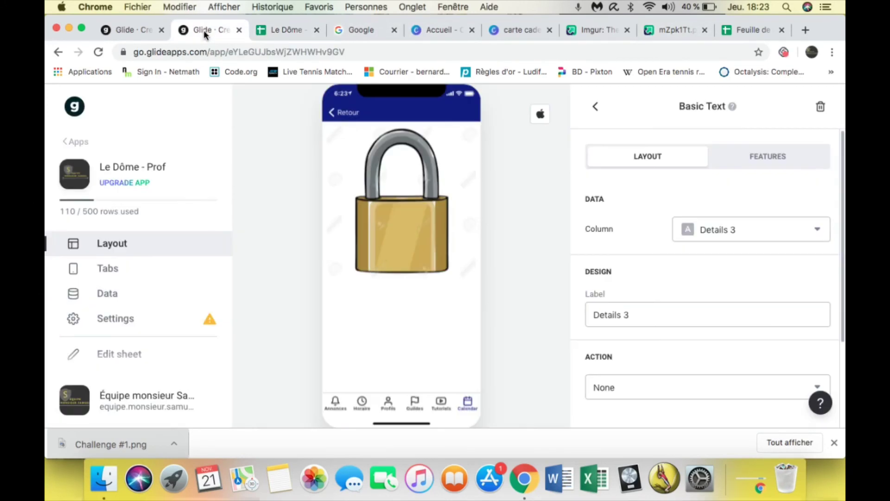
scroll(136, 351, down, 2)
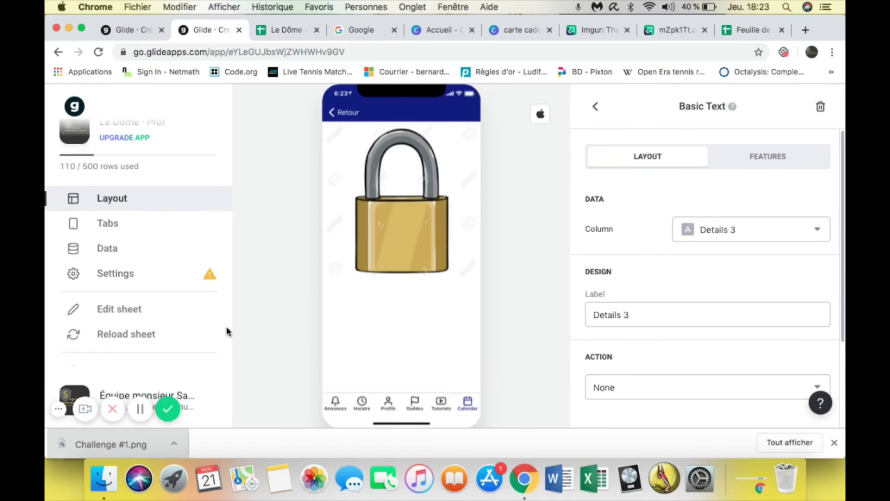
click(142, 334)
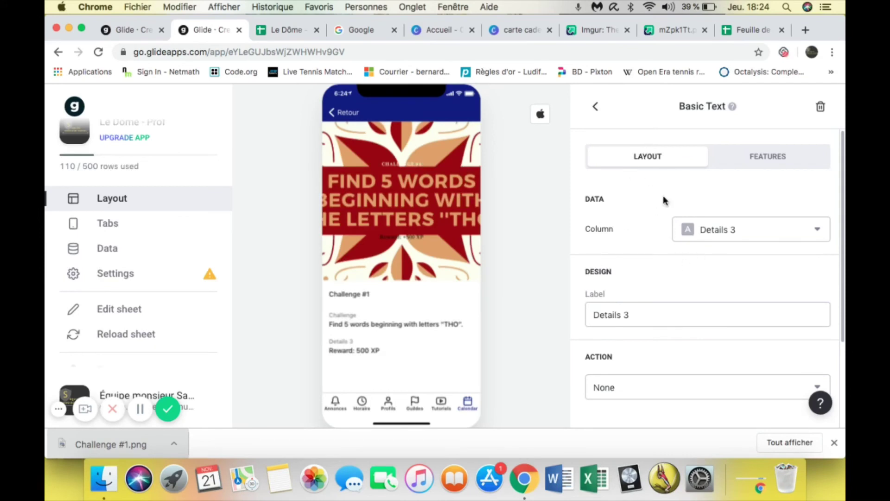
Set the Challenge image component's height to its original 1:1 proportions
click(596, 107)
click(652, 353)
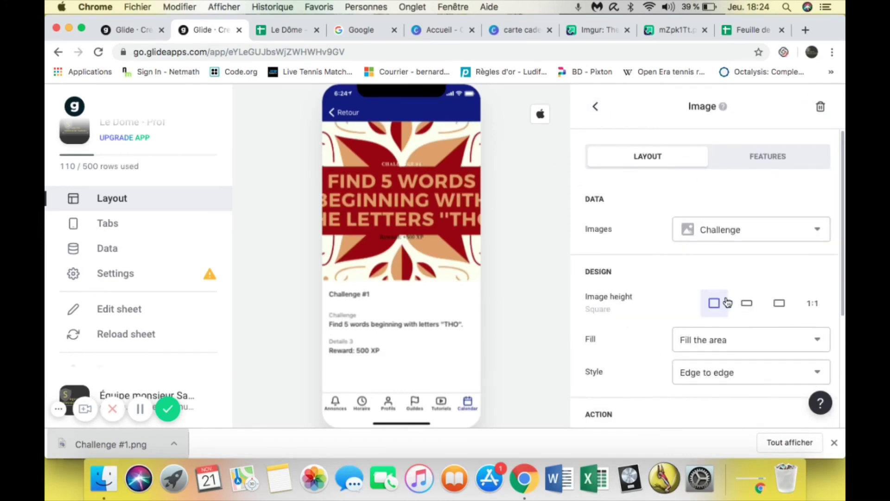
click(812, 307)
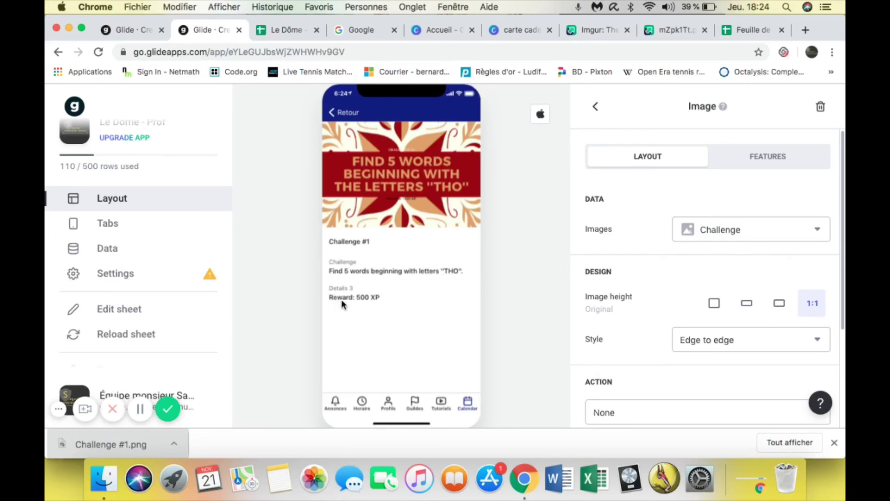
Clear the label of the Details 3 text component and return the app preview to the Calendar tiles
click(596, 107)
scroll(686, 352, down, 2)
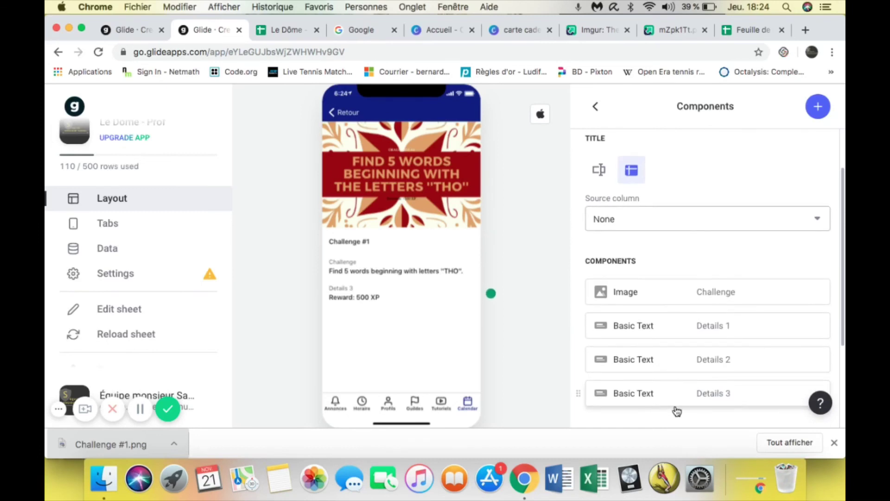
click(676, 407)
click(640, 318)
drag(626, 314, 593, 317)
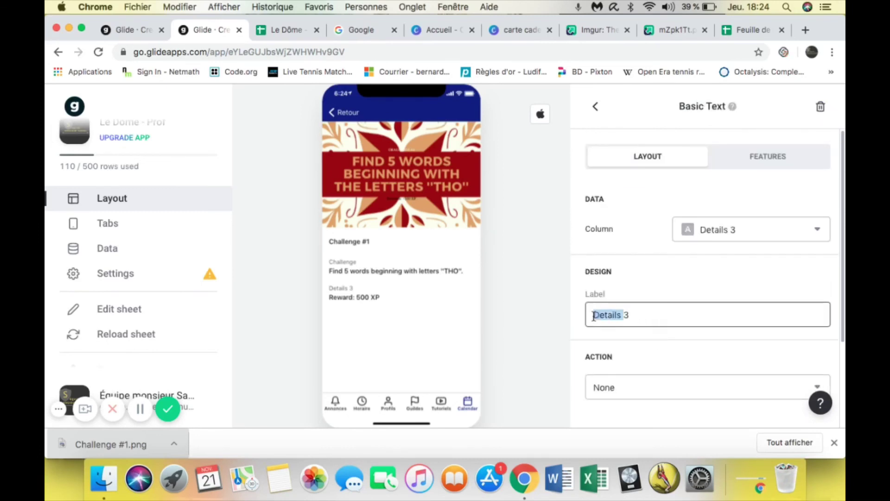
key(super+a)
key(BackSpace)
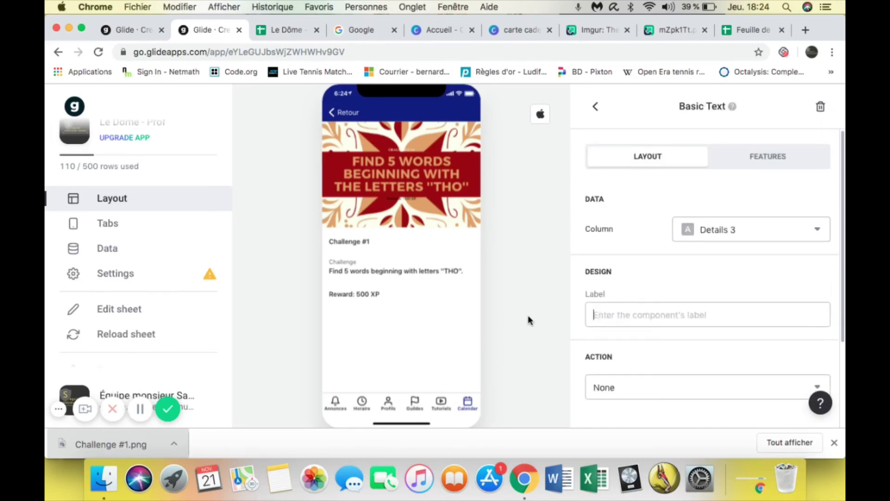
click(597, 106)
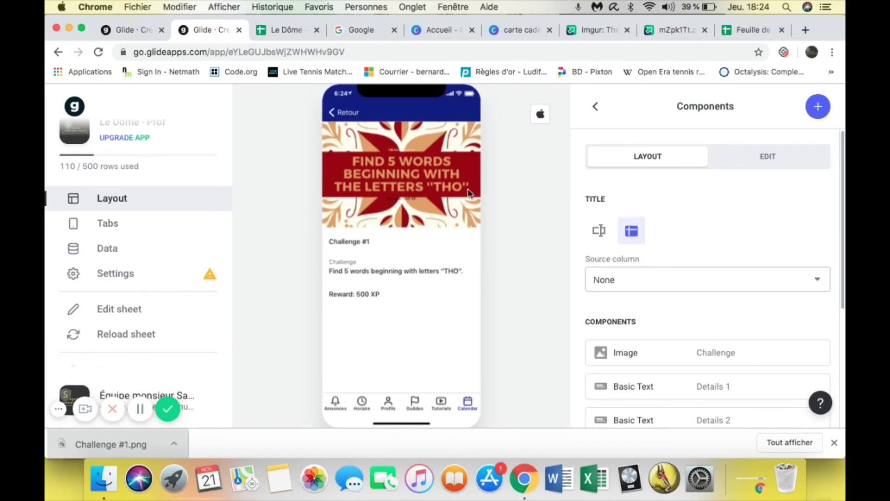
click(348, 115)
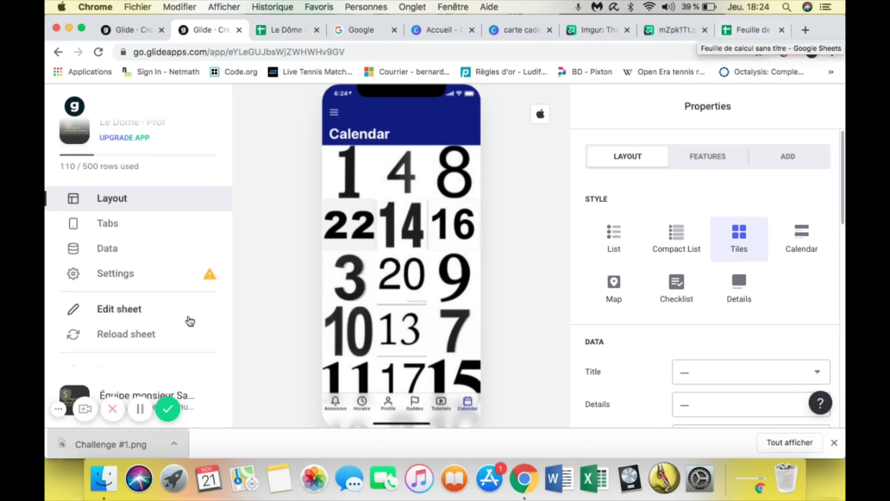
Switch to the Advent calendar sheet in the untitled Google spreadsheet
click(92, 409)
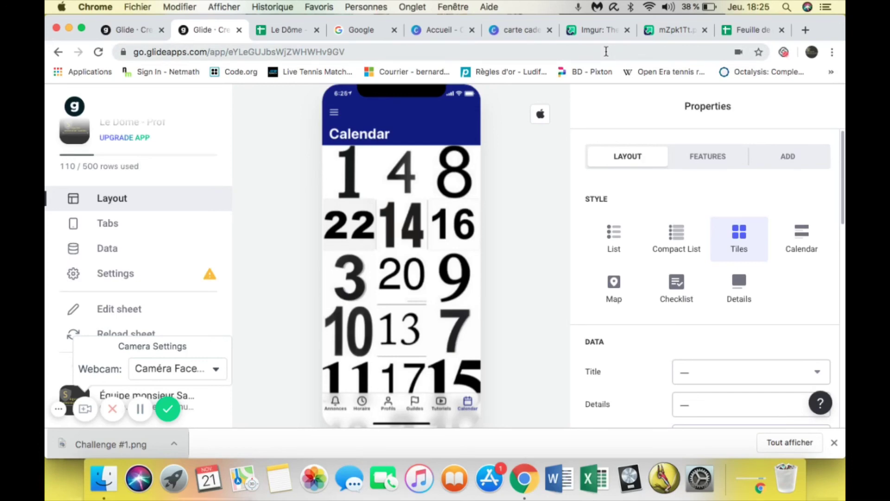
click(745, 30)
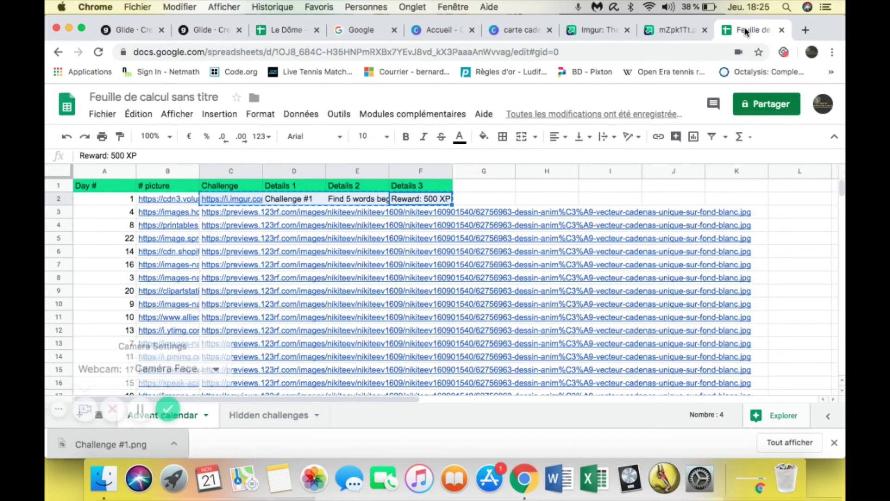
click(650, 202)
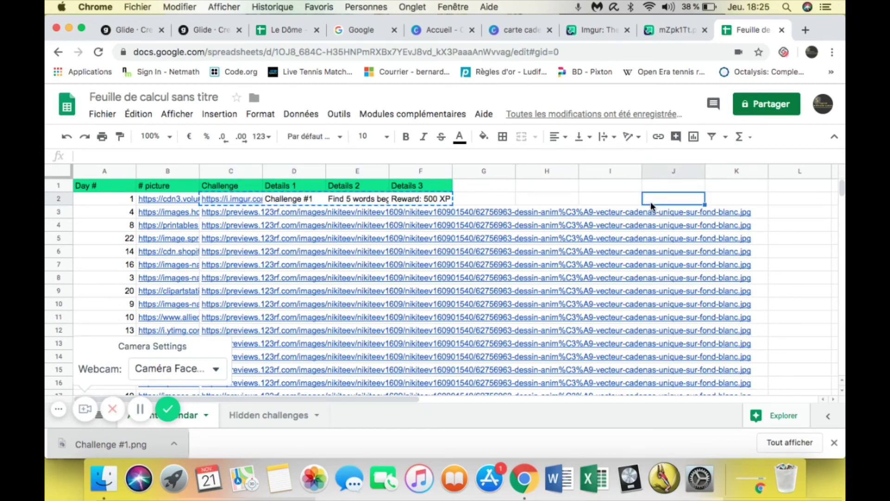